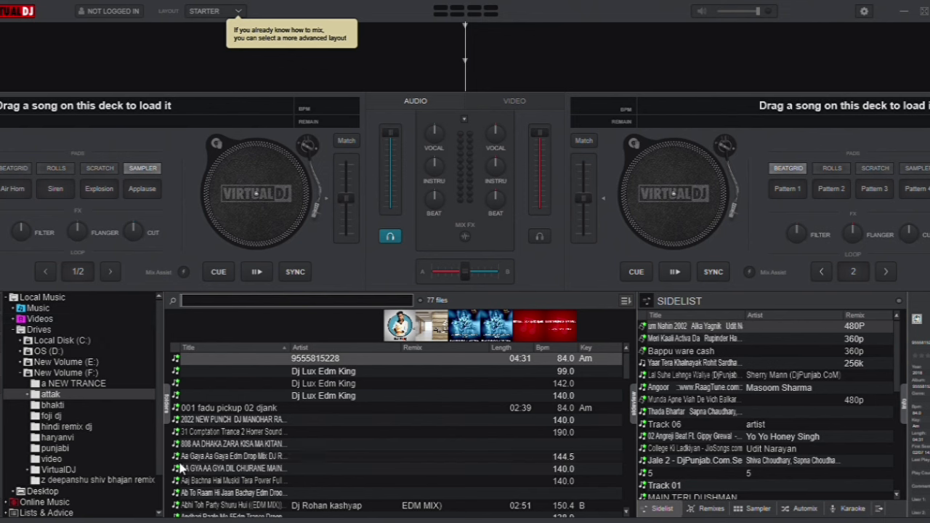
# Browse the punjabi and hindi remix dj folders and load "Bedardi Se Pyar Ka Remix Dj Fs" from the latter onto deck 1
pyautogui.click(86, 447)
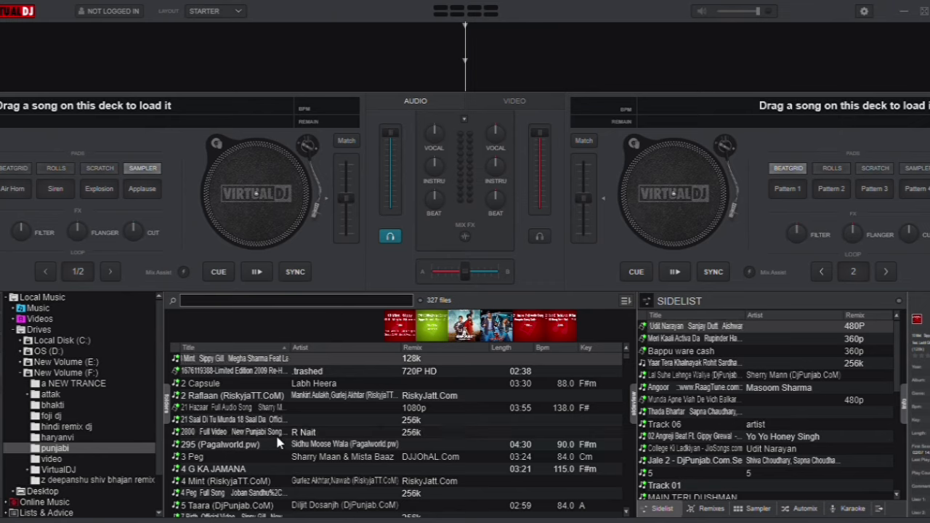
pyautogui.click(95, 427)
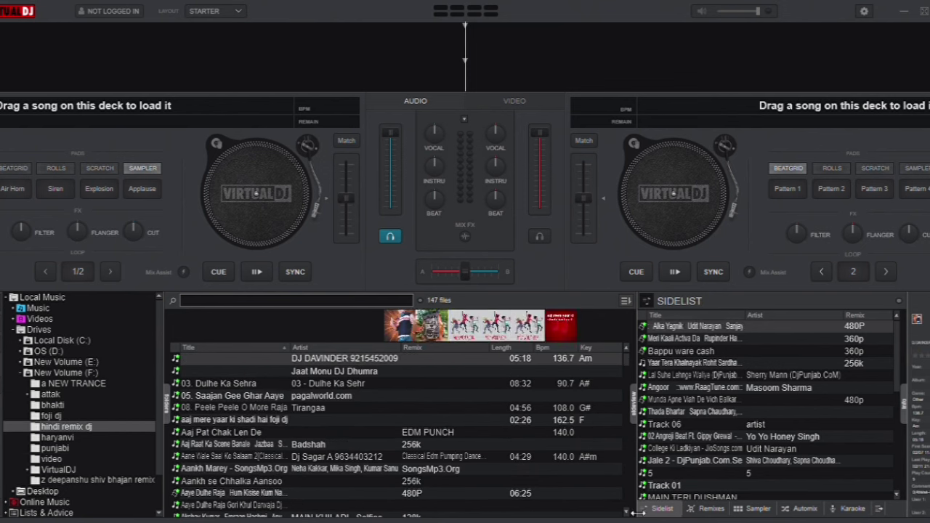
pyautogui.scroll(-7, 627, 516)
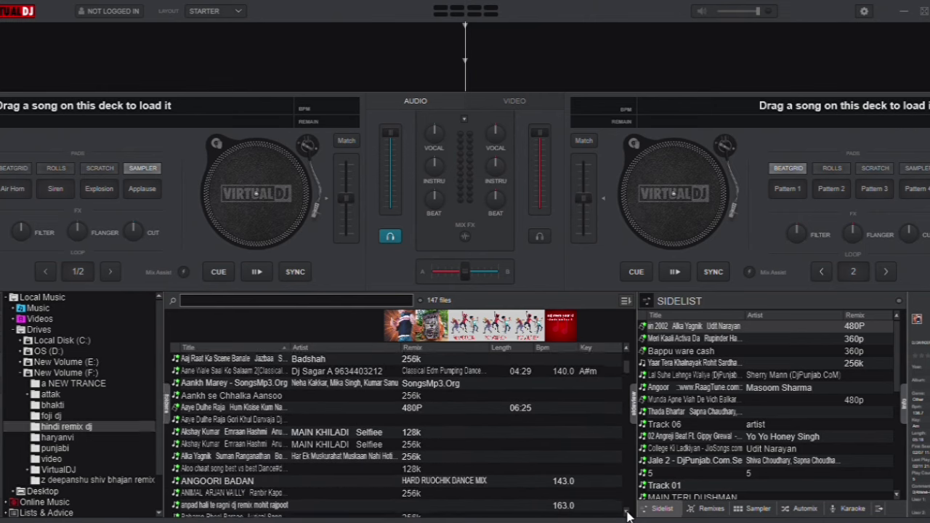
pyautogui.scroll(-2, 627, 515)
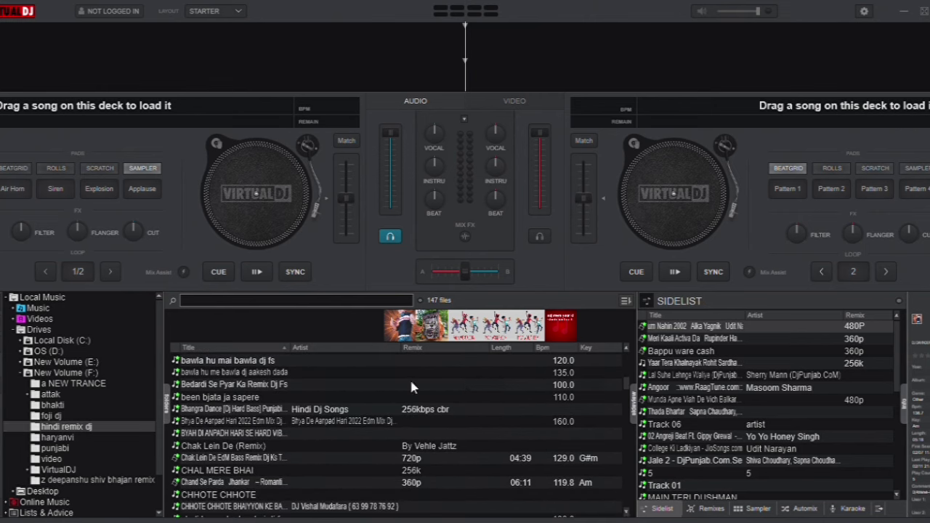
pyautogui.doubleClick(275, 387)
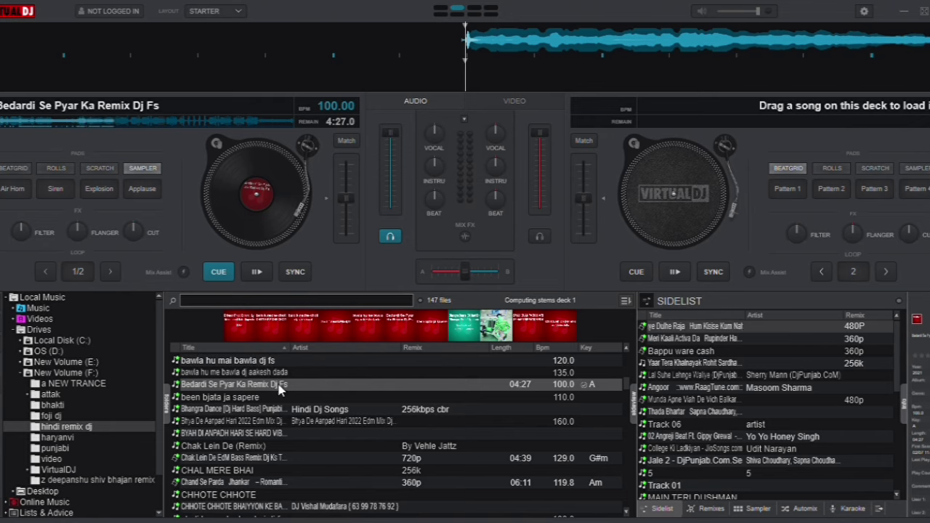
# Set the crossfader fully to side A and pause deck 1 after playing its track for a few seconds
pyautogui.click(431, 273)
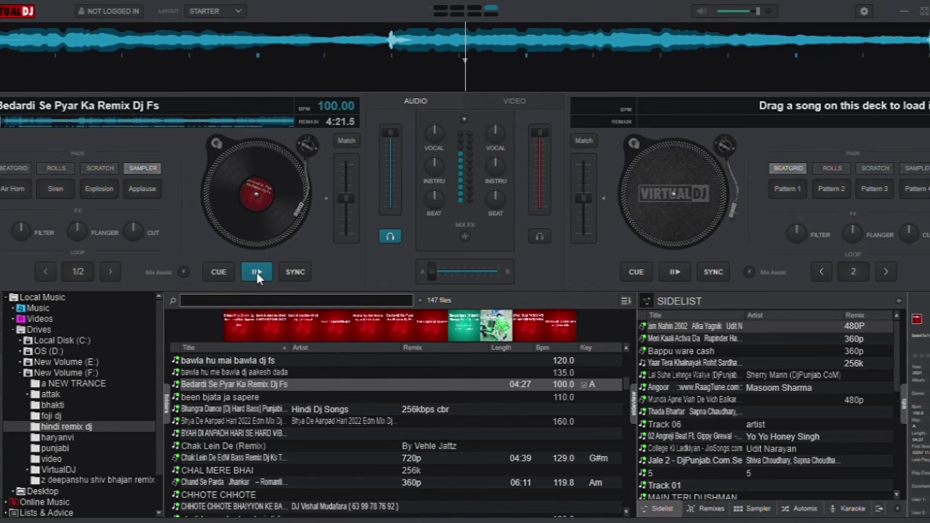
pyautogui.click(256, 274)
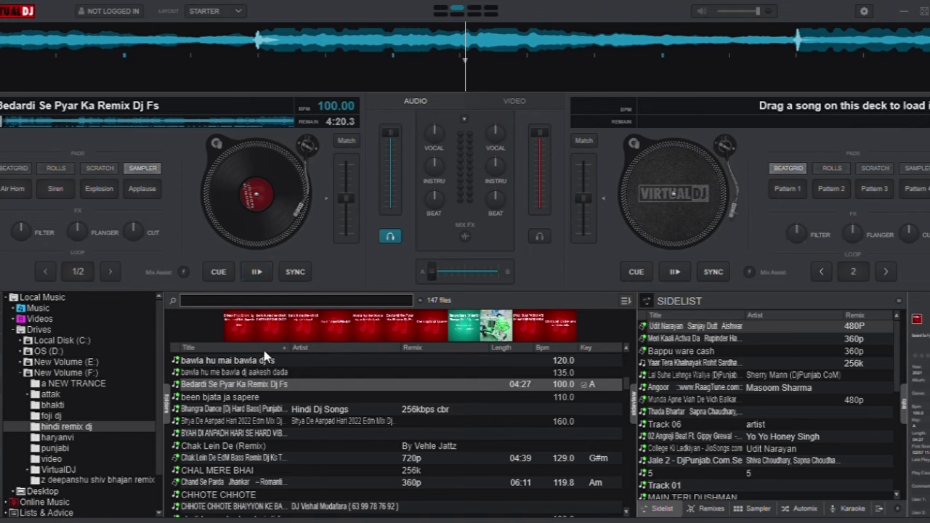
# Play "Chak Lein De EdM Bass Remix" on deck 2 and crossfade fully to side B
pyautogui.doubleClick(256, 459)
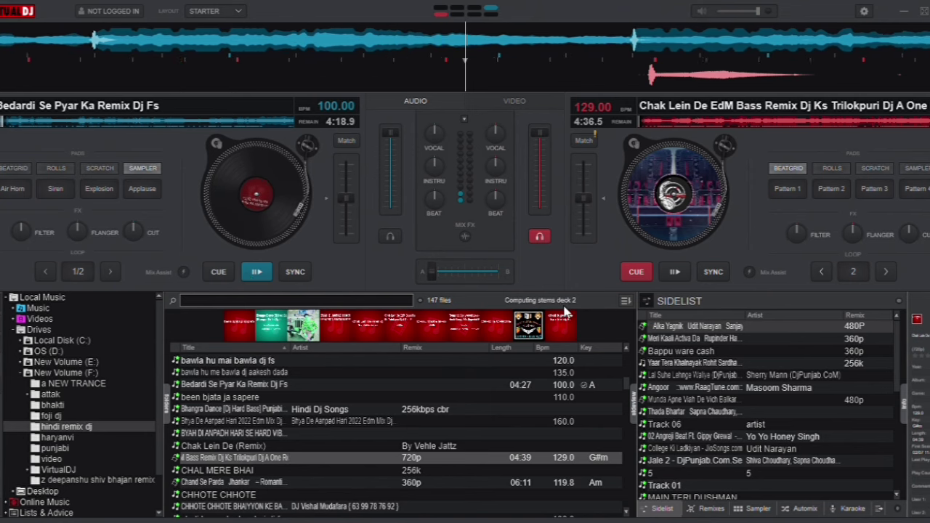
pyautogui.click(675, 272)
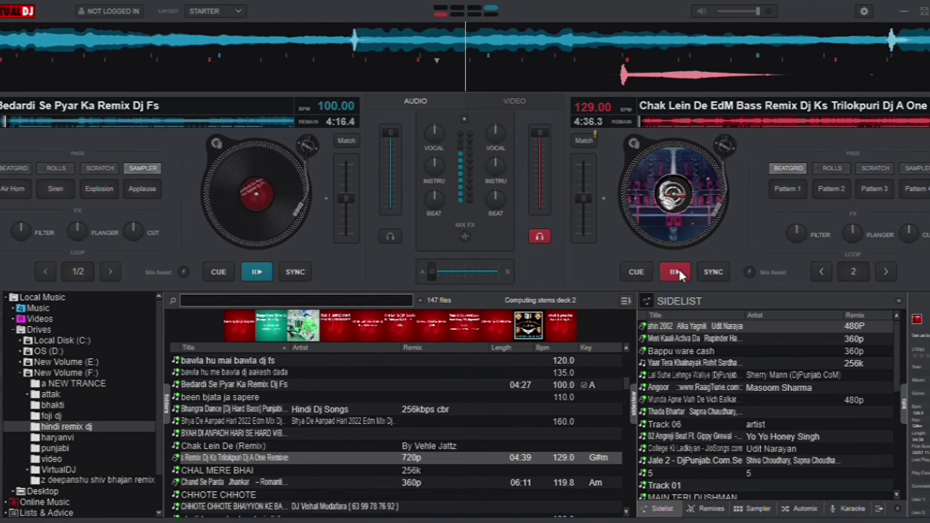
pyautogui.click(498, 273)
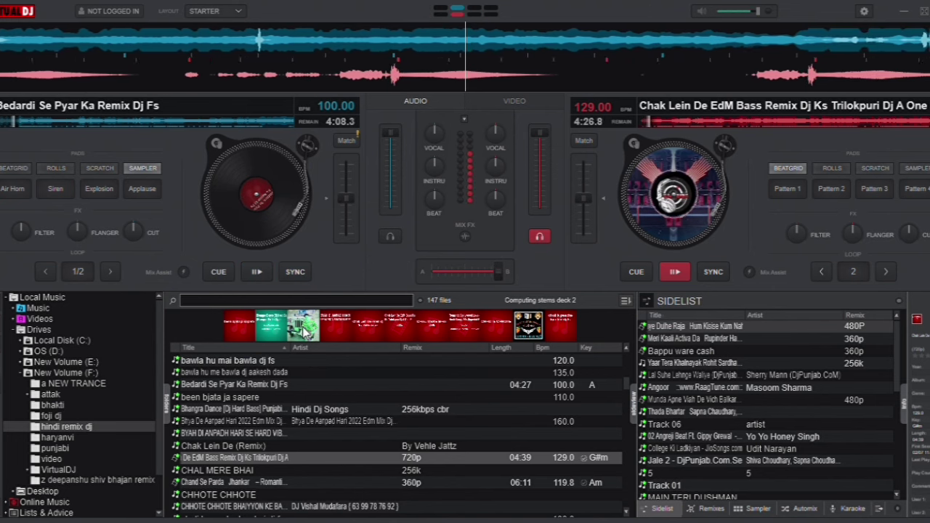
# Load "Bhya De Aanpad Hari 2022 Edm Mix" onto deck 1, play it and crossfade fully to side A
pyautogui.moveTo(240, 420); pyautogui.dragTo(244, 190)
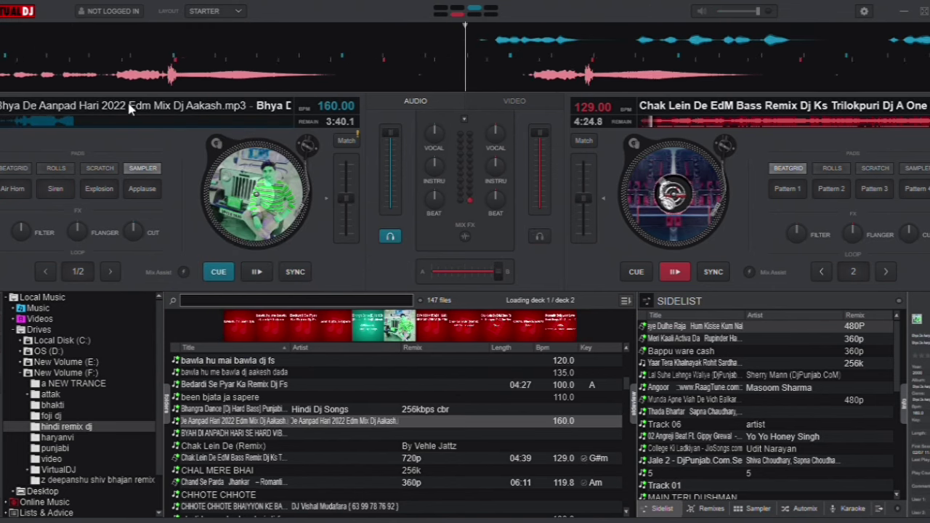
pyautogui.click(254, 275)
pyautogui.click(429, 270)
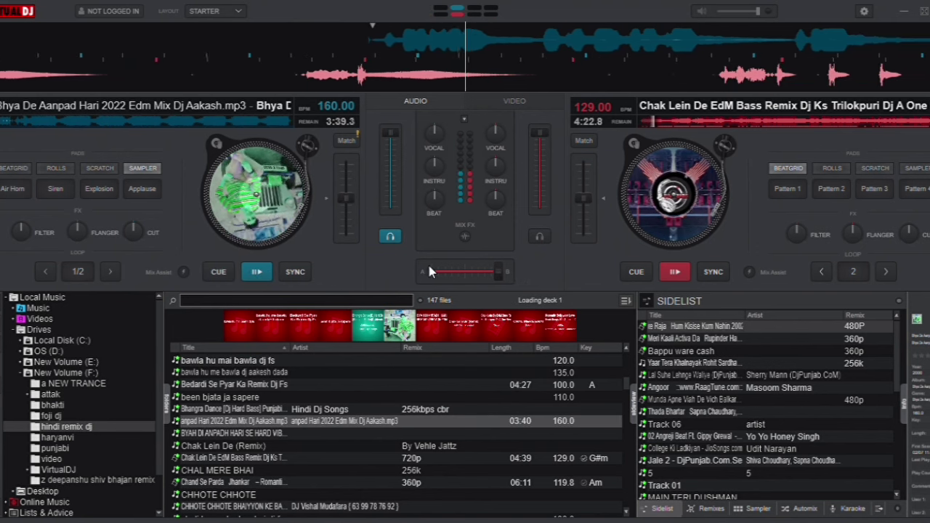
# Pause both decks and resume the track on deck 2 with the crossfader fully on side B
pyautogui.click(665, 276)
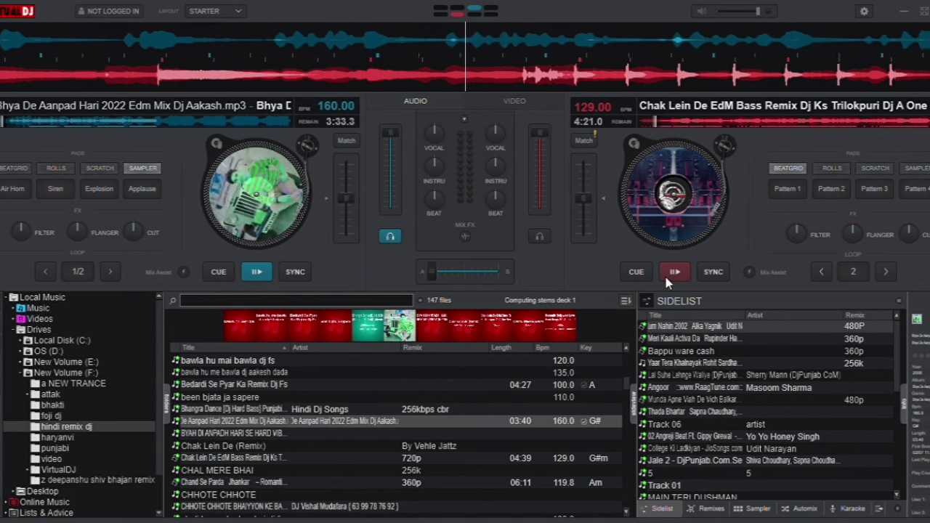
pyautogui.click(256, 272)
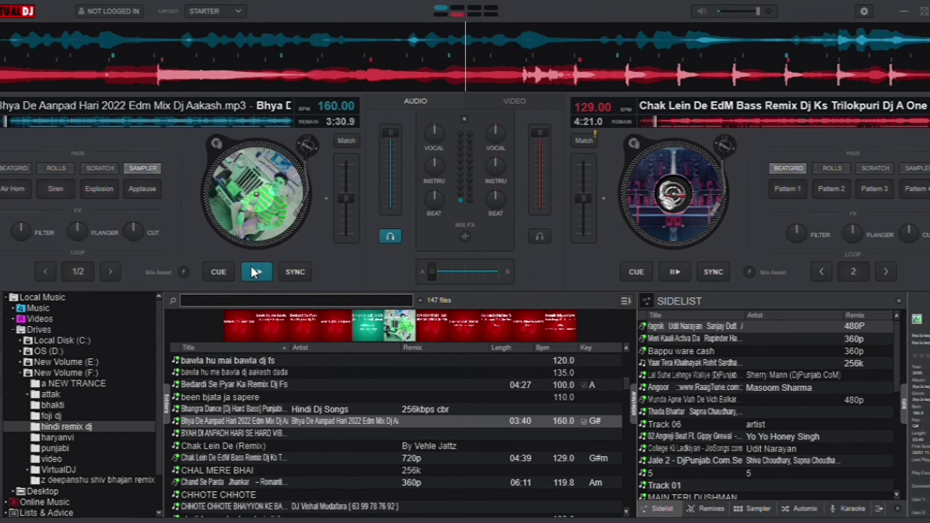
pyautogui.click(256, 272)
pyautogui.click(673, 280)
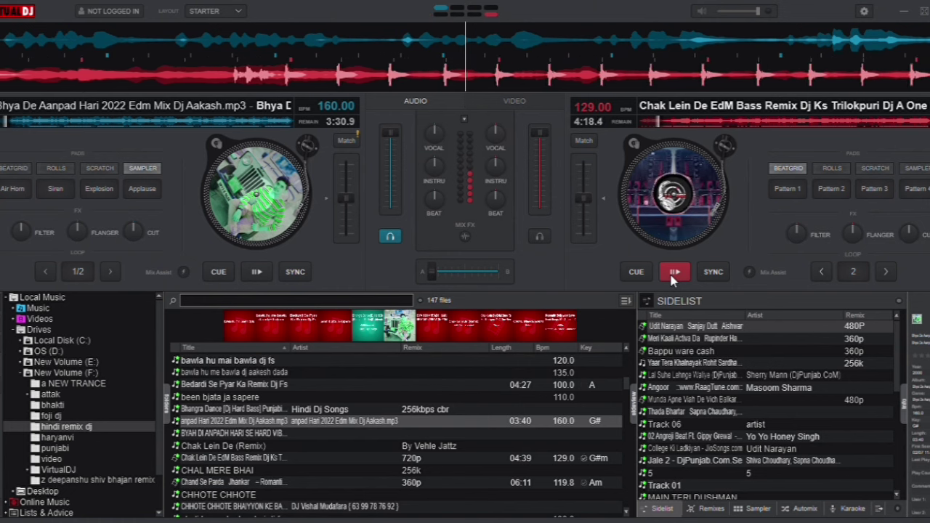
pyautogui.click(501, 273)
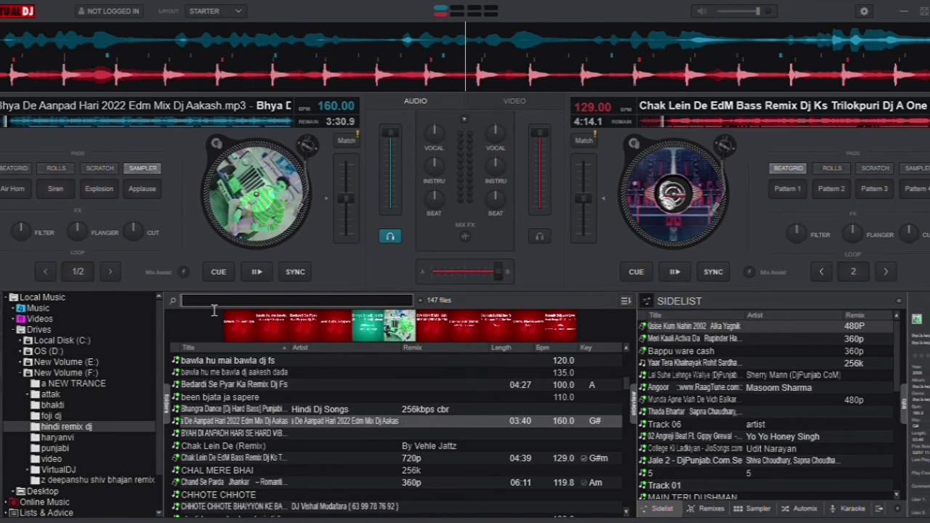
# Search the library for "gup", play the "Mujhko Ranaji Maaf Karna" vibration remix on deck 1 and crossfade fully to side A
pyautogui.write('gup')
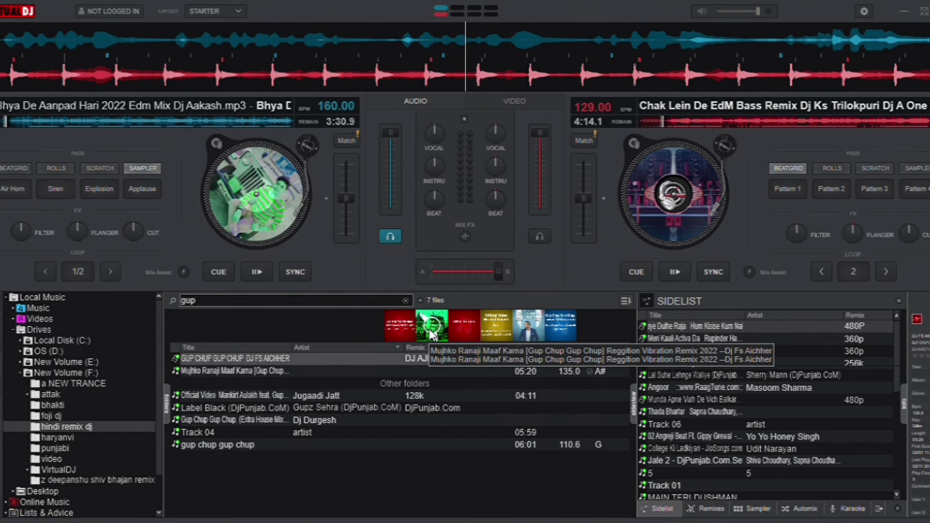
pyautogui.moveTo(431, 331); pyautogui.dragTo(244, 173)
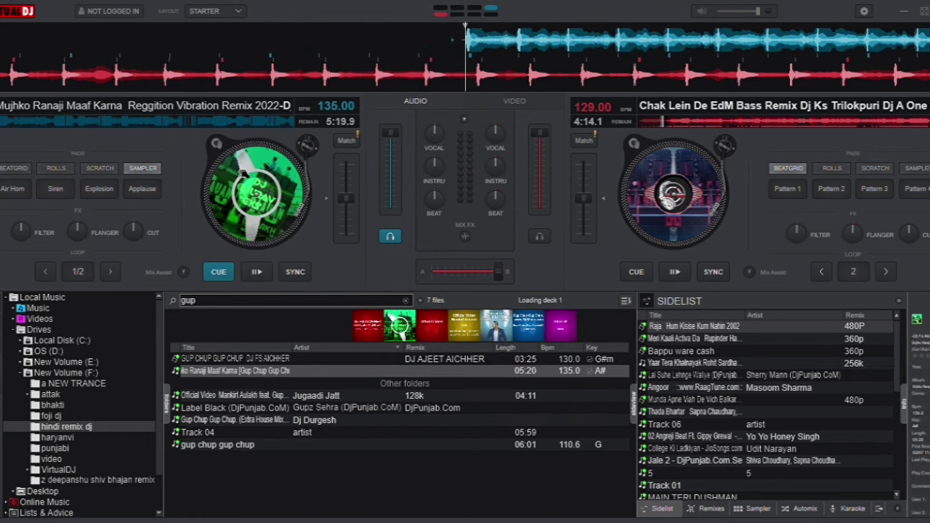
pyautogui.click(255, 272)
pyautogui.moveTo(498, 273); pyautogui.dragTo(431, 269)
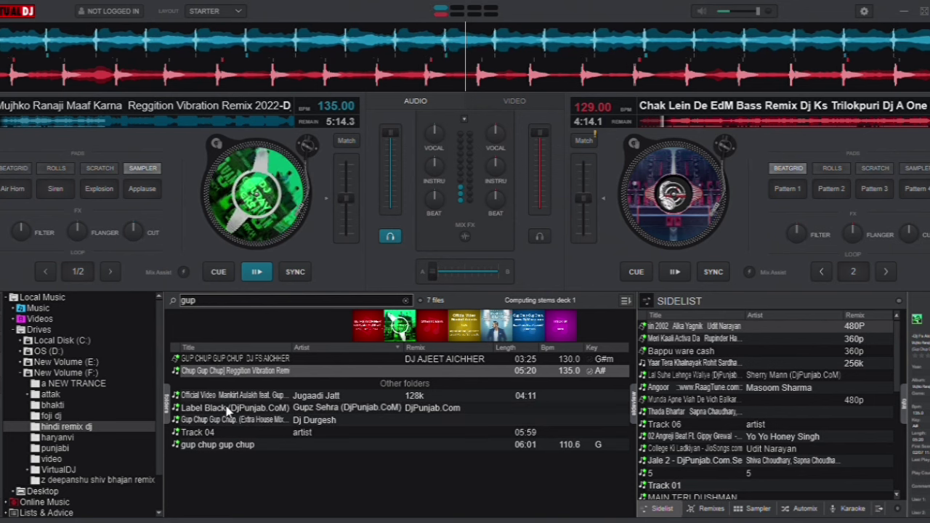
# Play "bawla hu mai bawla dj fs" from the hindi remix dj folder on deck 2, crossfading to side B and pausing deck 1
pyautogui.click(86, 428)
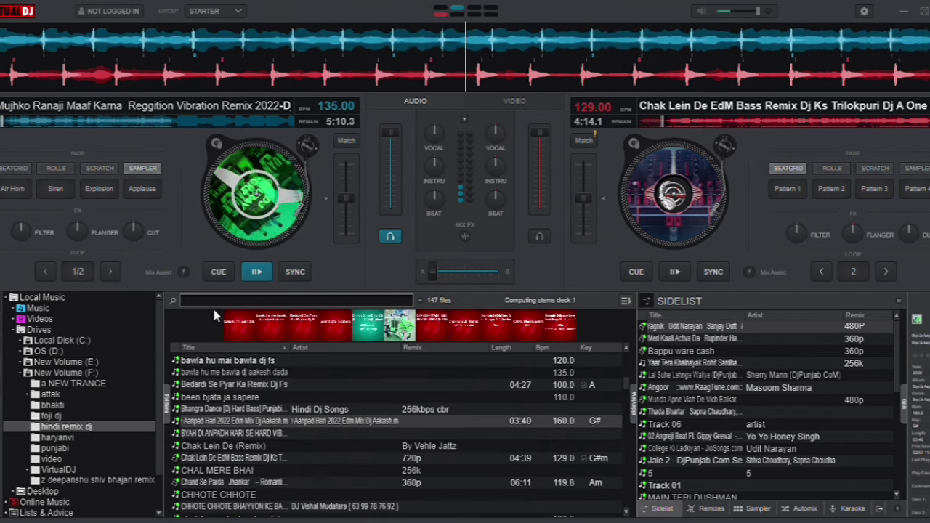
pyautogui.doubleClick(231, 361)
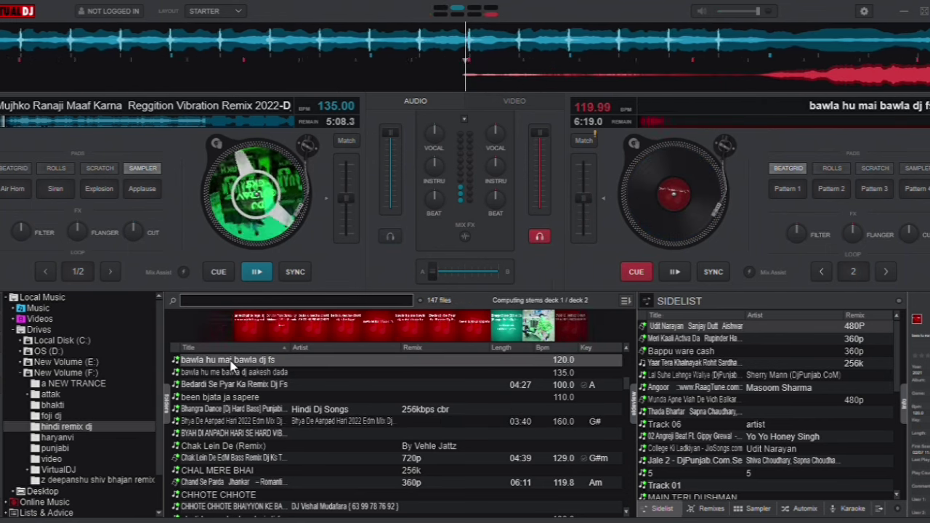
pyautogui.click(674, 271)
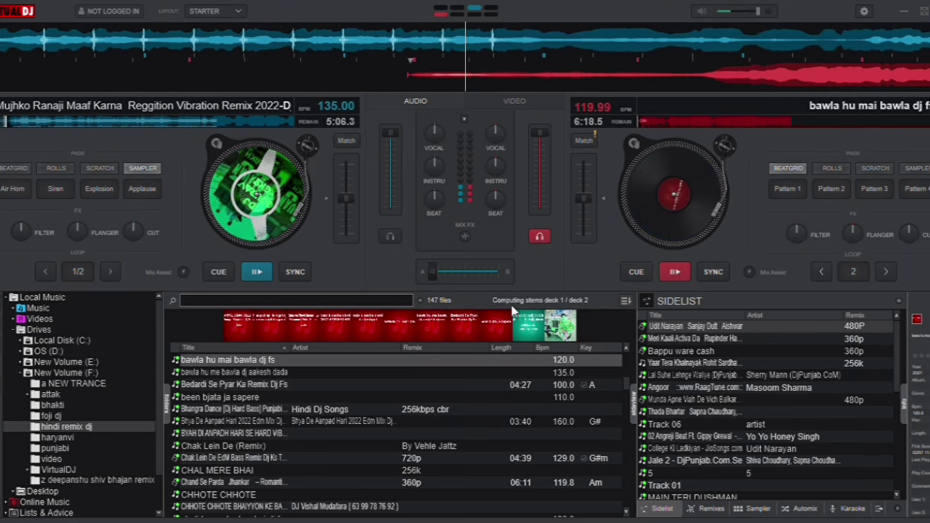
pyautogui.moveTo(432, 272); pyautogui.dragTo(495, 270)
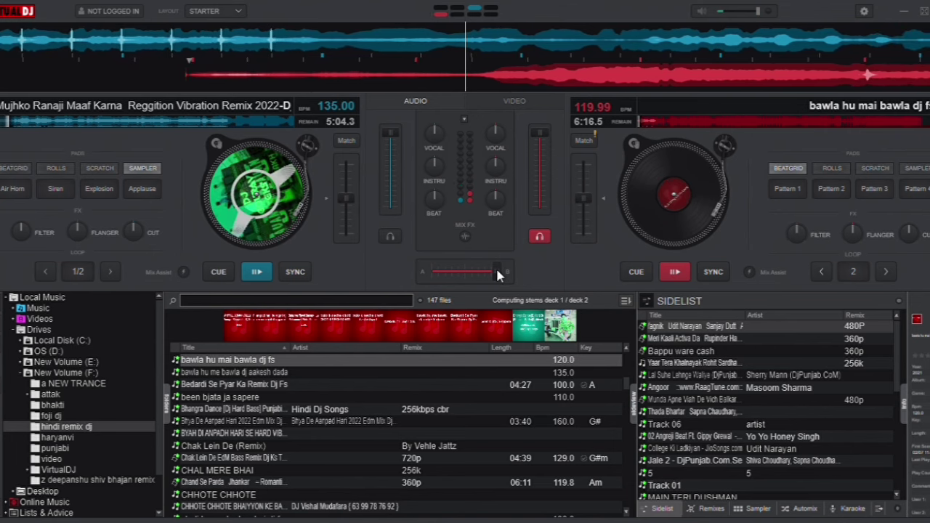
pyautogui.click(258, 273)
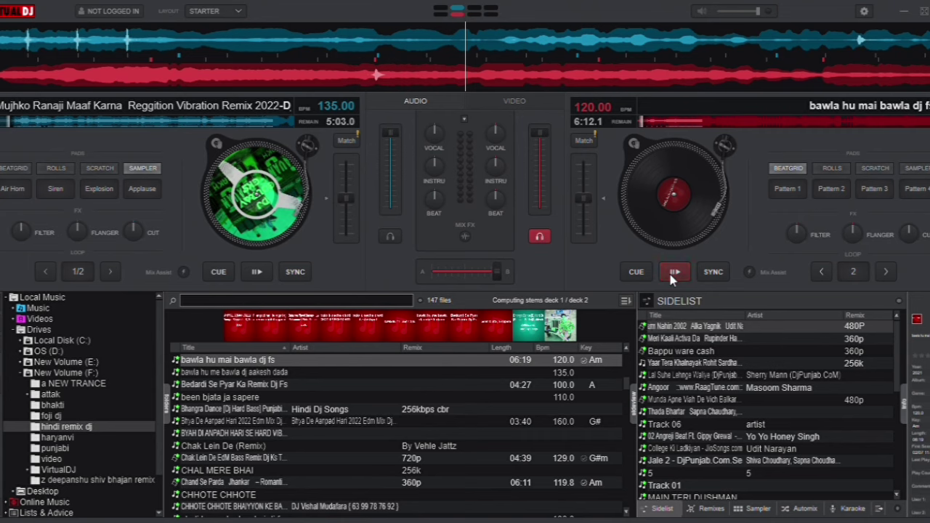
# Search from the haryanvi folder for "dhol jag"
pyautogui.click(73, 439)
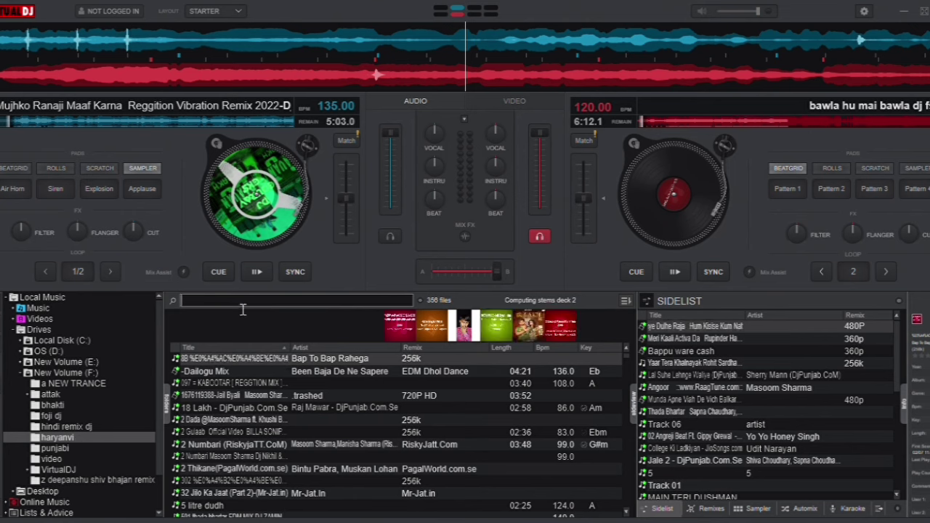
pyautogui.write('dhol')
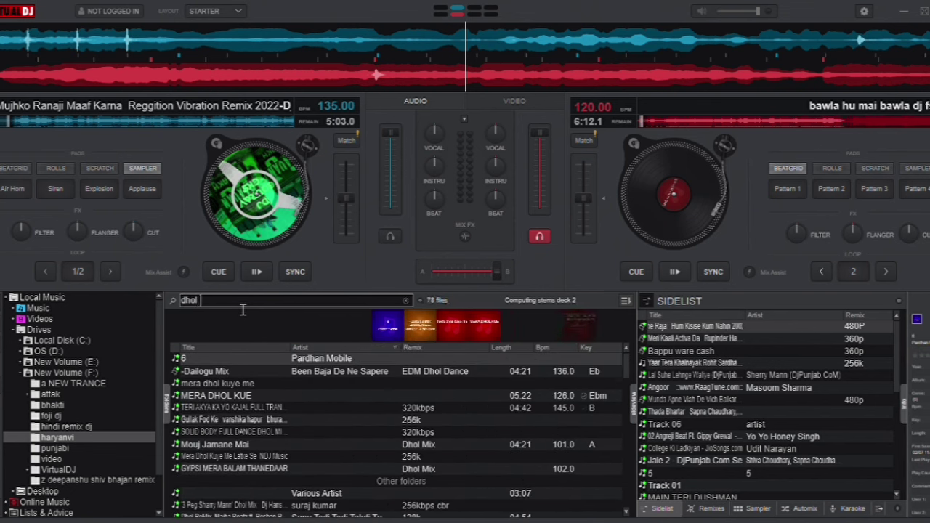
pyautogui.write(' jag')
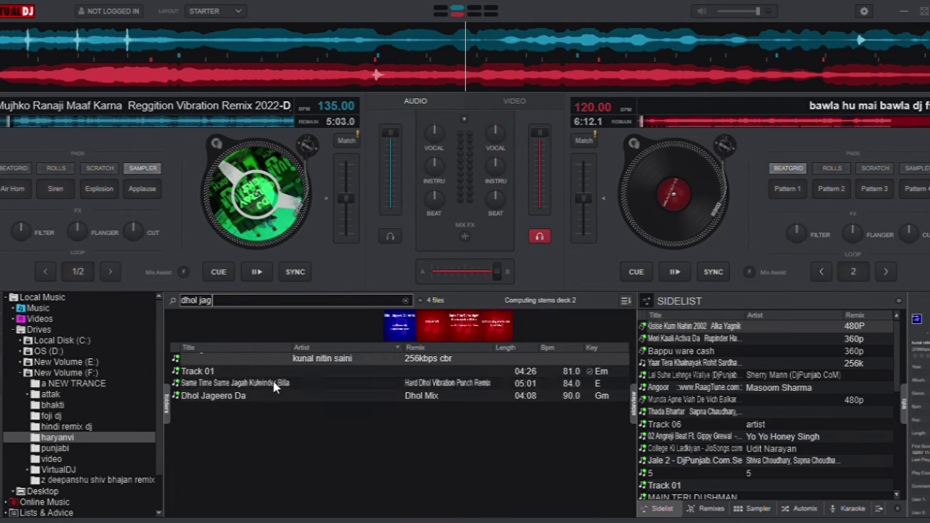
# Load the "Same Time Same Jagah" Hard Dhol Vibration Punch Remix onto deck 2 and play a few seconds of it
pyautogui.doubleClick(392, 384)
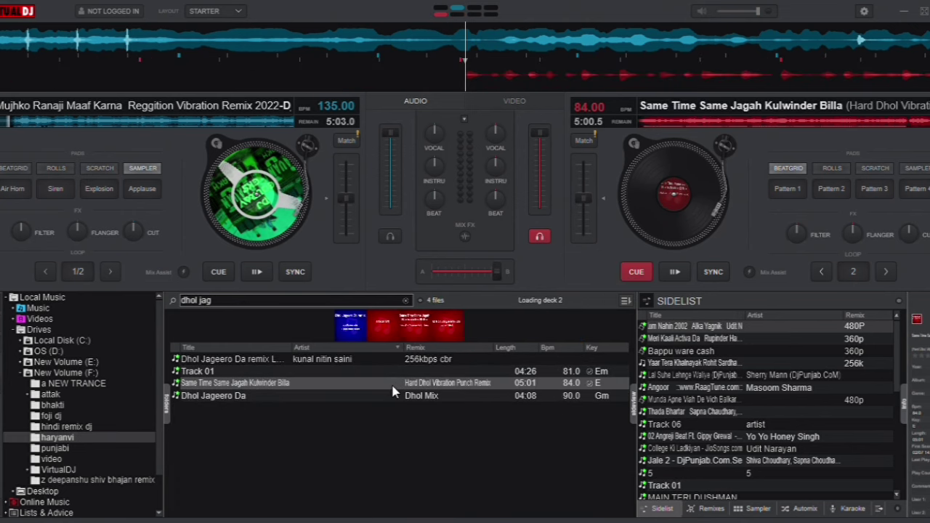
pyautogui.click(680, 272)
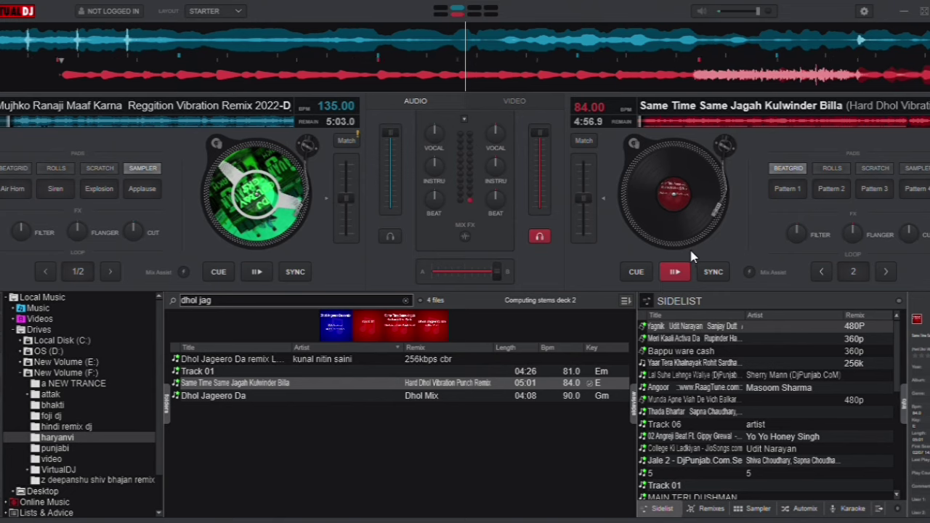
pyautogui.click(675, 272)
# Play "Dhol Jageero Da remix" on deck 2, skip ahead to about 2:19 remaining and pause it
pyautogui.click(412, 359)
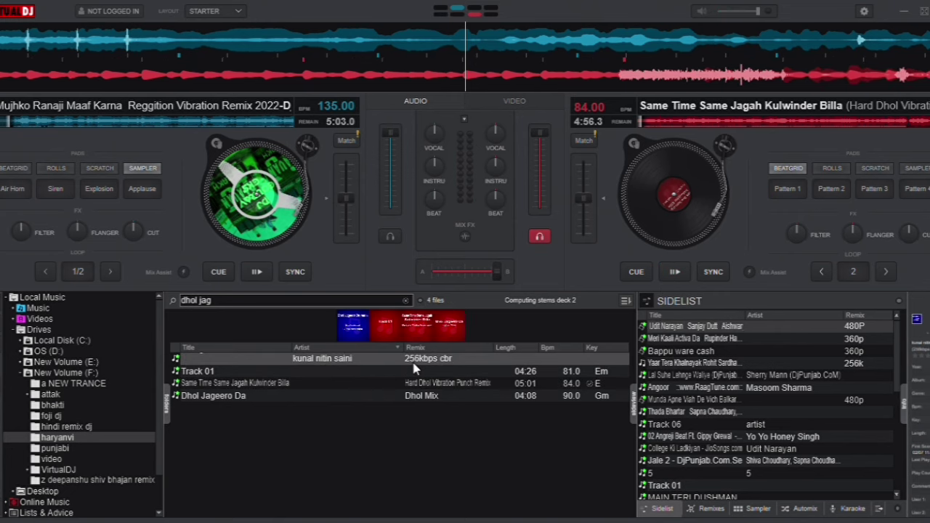
pyautogui.doubleClick(413, 361)
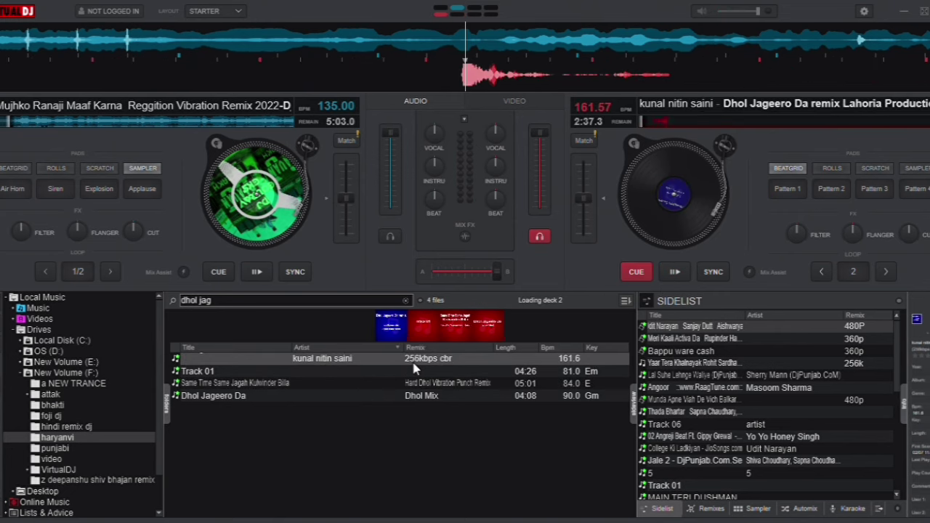
pyautogui.click(675, 272)
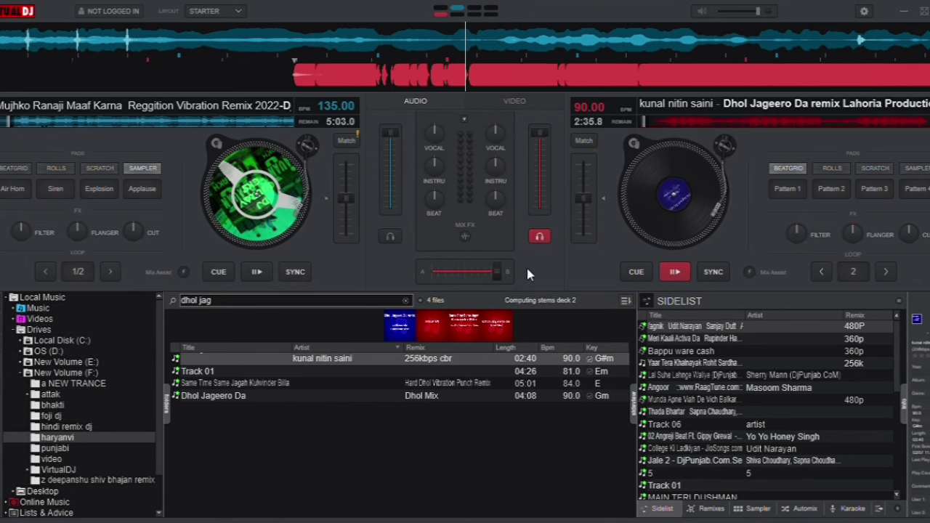
pyautogui.click(676, 122)
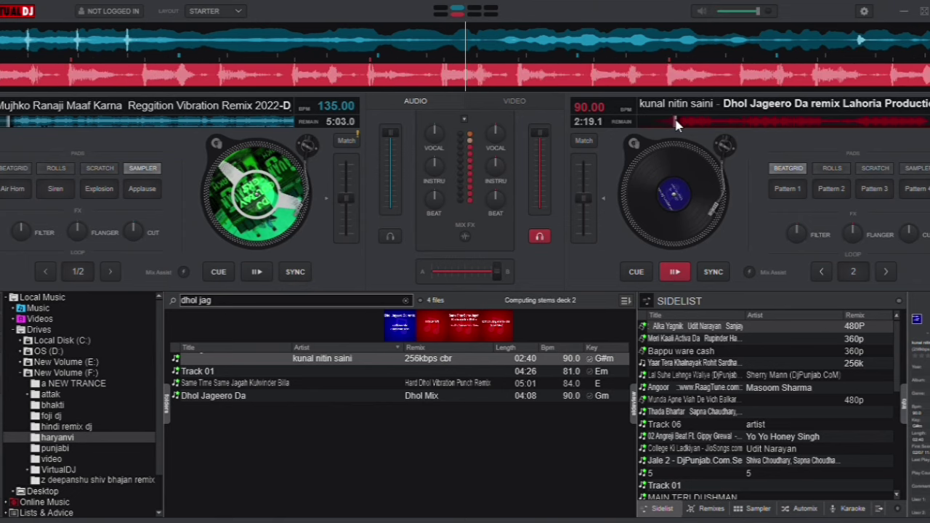
pyautogui.click(675, 273)
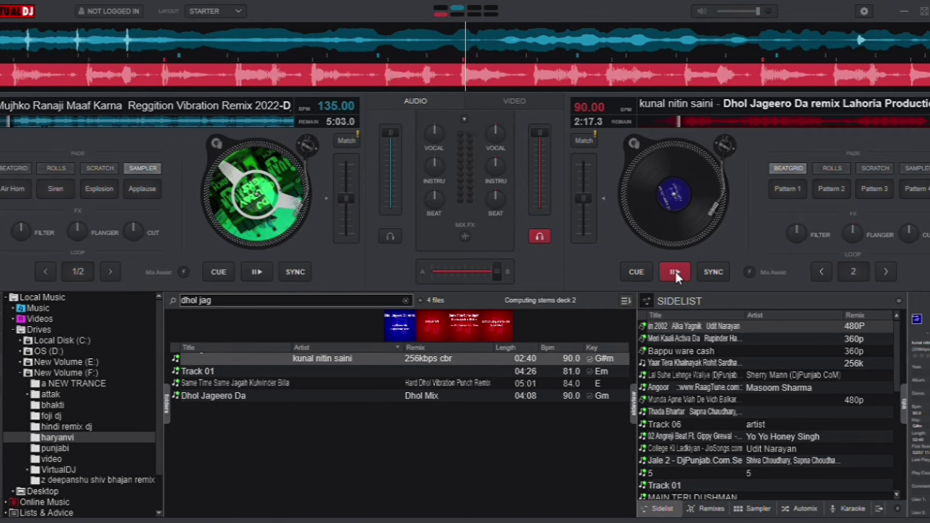
# Skip ahead in the deck 1 track to about 4:35 remaining
pyautogui.click(34, 122)
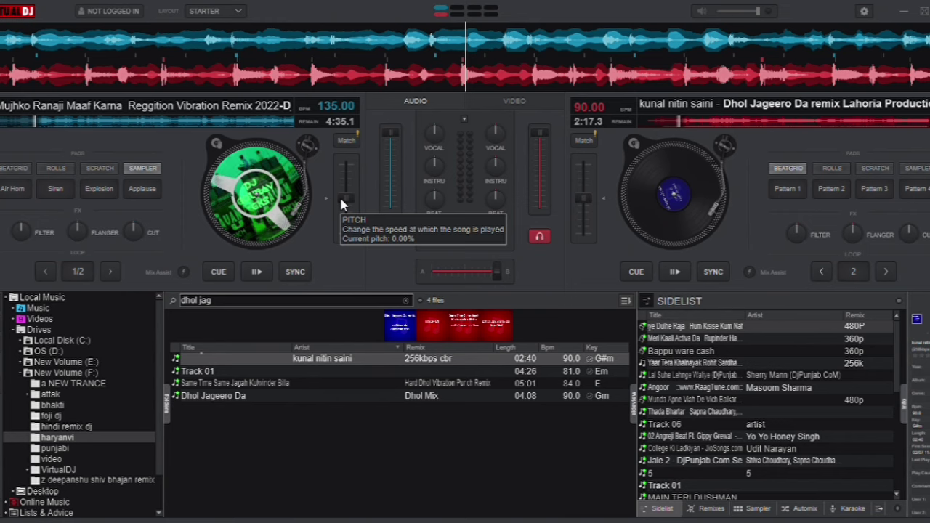
# Play the deck 1 track, raise its pitch to 151.20 BPM and reset the pitch to normal
pyautogui.click(258, 271)
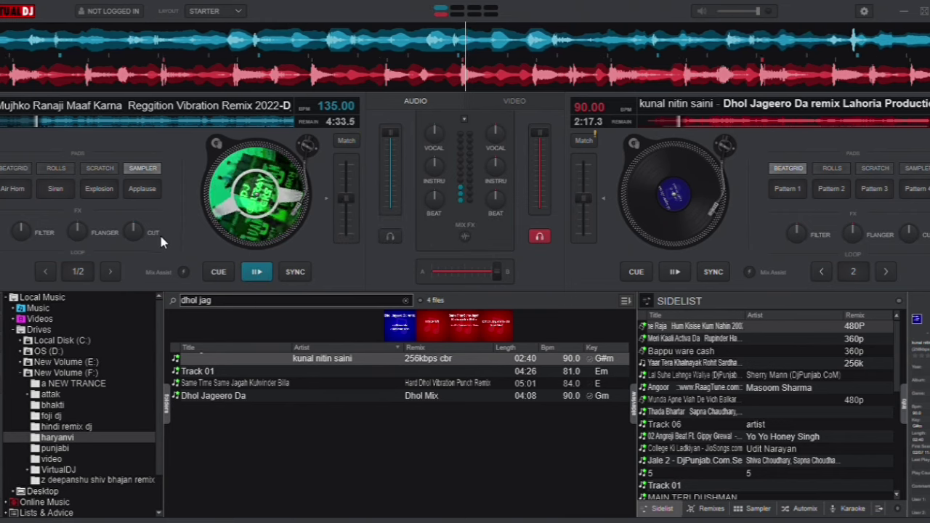
pyautogui.moveTo(342, 195); pyautogui.dragTo(342, 241)
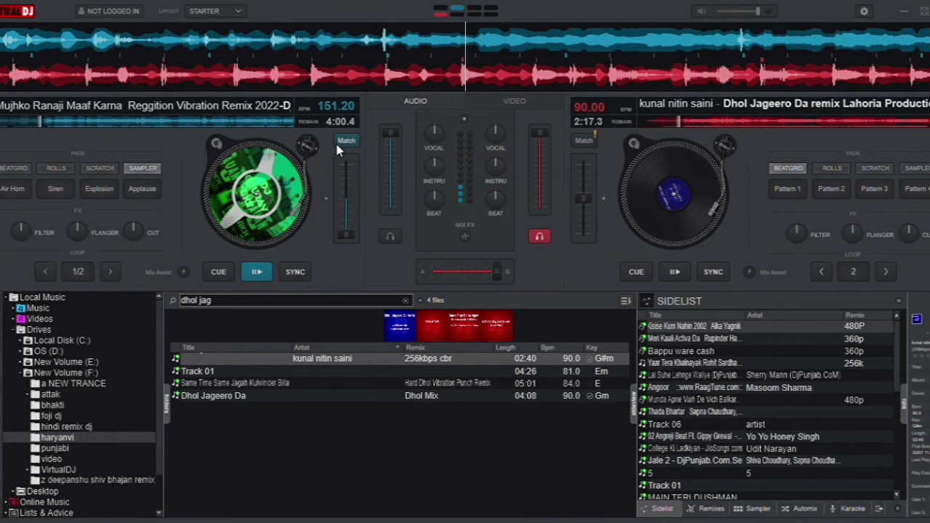
pyautogui.click(327, 201)
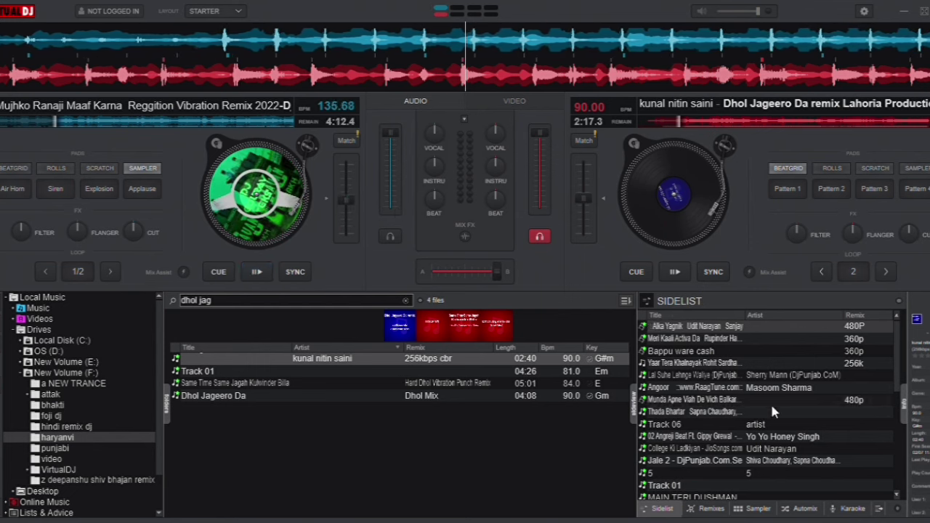
# Load "Bappu ware cash" from the sidelist onto deck 2 and add "-Dailogu Mix" from the haryanvi folder to the sidelist
pyautogui.click(47, 439)
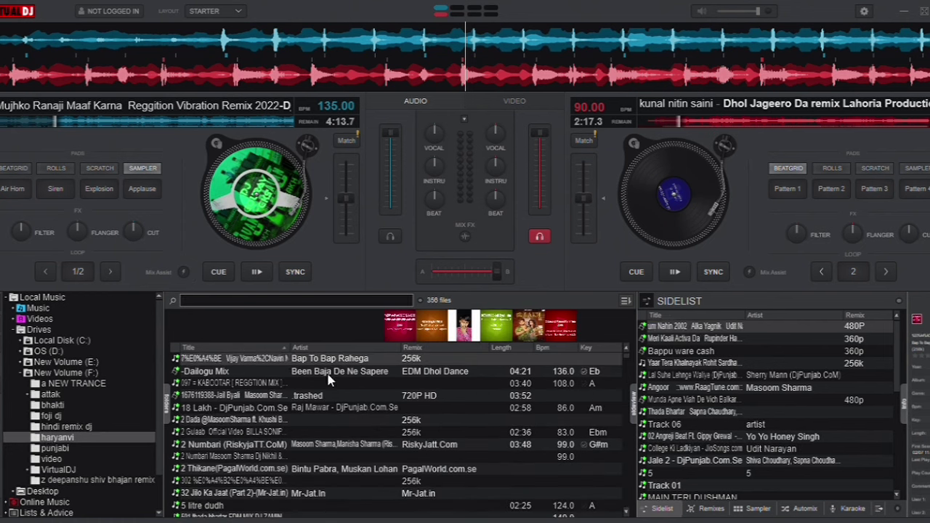
pyautogui.doubleClick(668, 352)
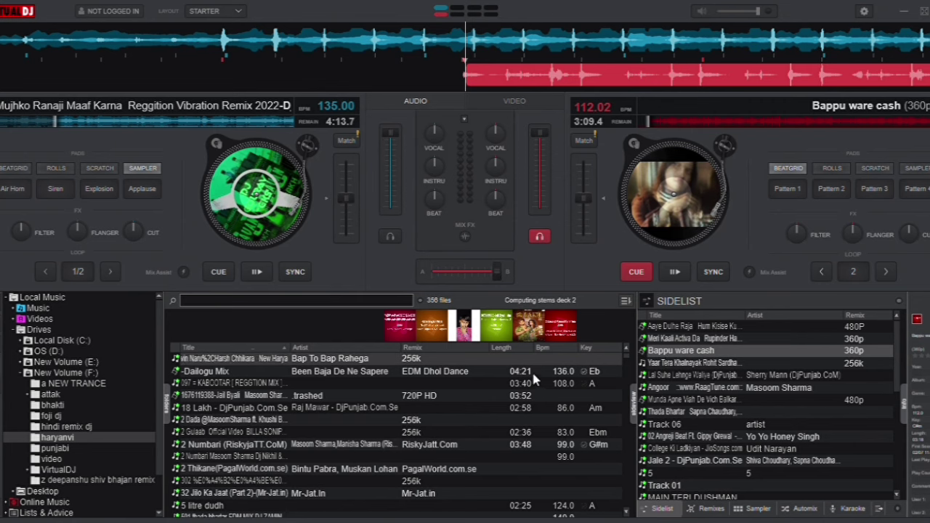
pyautogui.click(247, 371)
pyautogui.moveTo(569, 327); pyautogui.dragTo(670, 324)
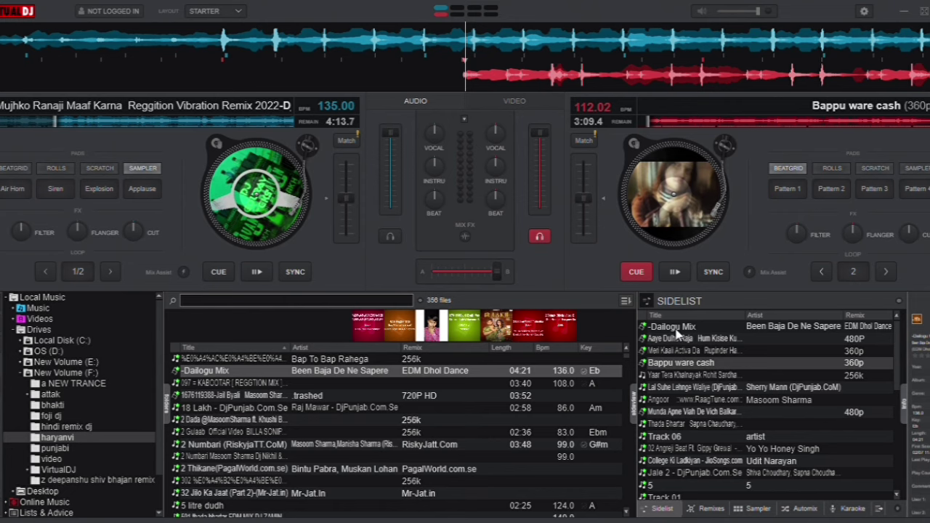
# Load "-Dailogu Mix" from the sidelist onto deck 2 and play a few seconds of it
pyautogui.click(676, 329)
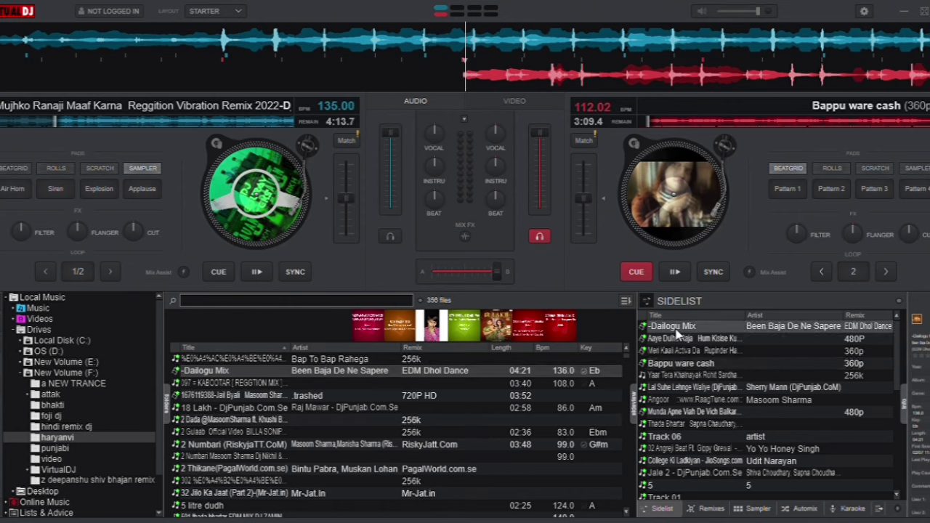
pyautogui.doubleClick(676, 331)
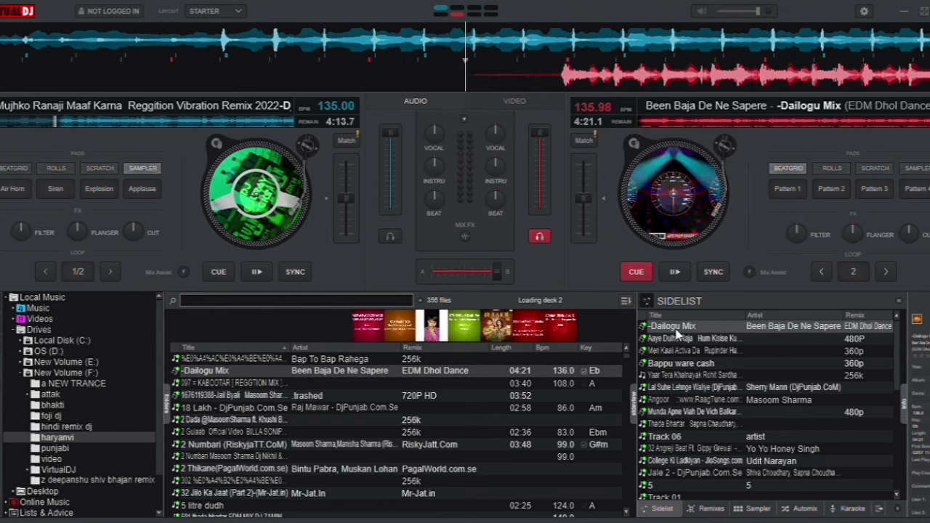
pyautogui.click(674, 273)
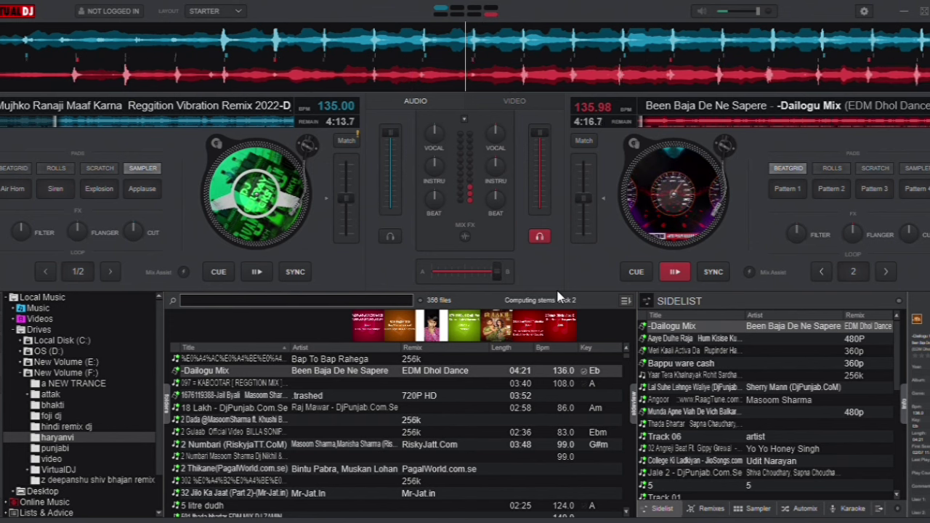
pyautogui.click(667, 276)
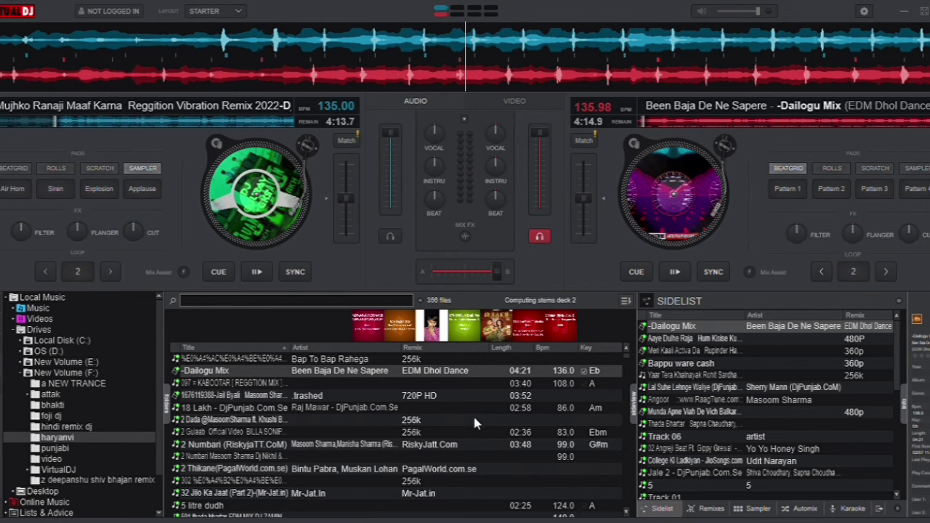
# Load the first track of the attak folder onto deck 2 and play it from about 4:10 remaining
pyautogui.click(72, 395)
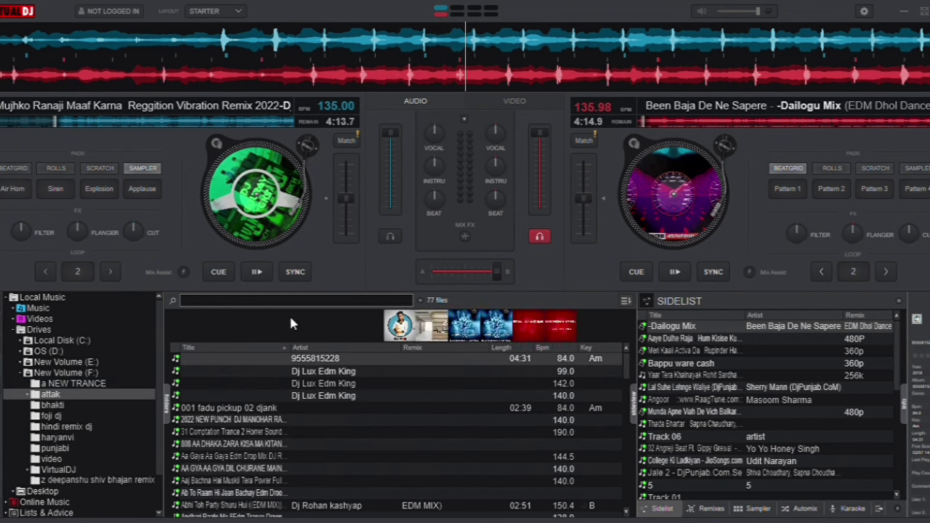
pyautogui.moveTo(287, 359); pyautogui.dragTo(721, 160)
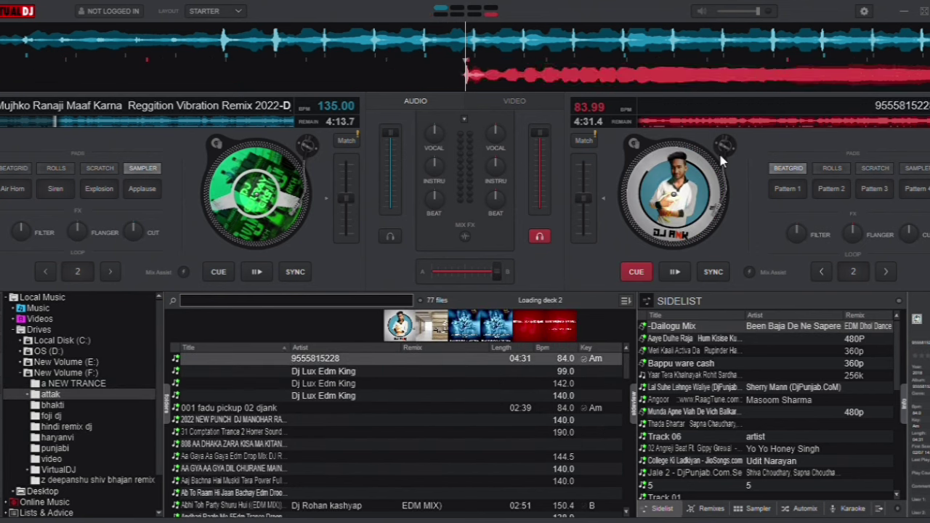
pyautogui.click(661, 123)
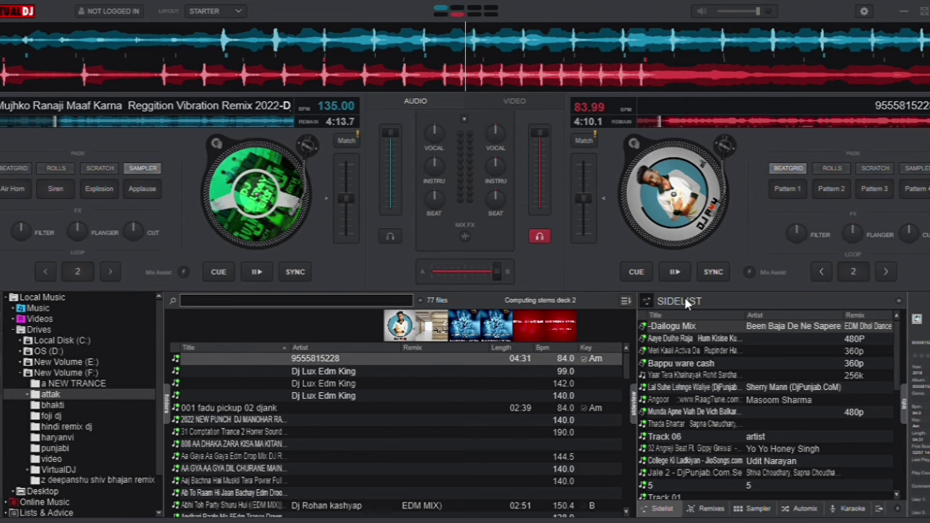
pyautogui.click(673, 276)
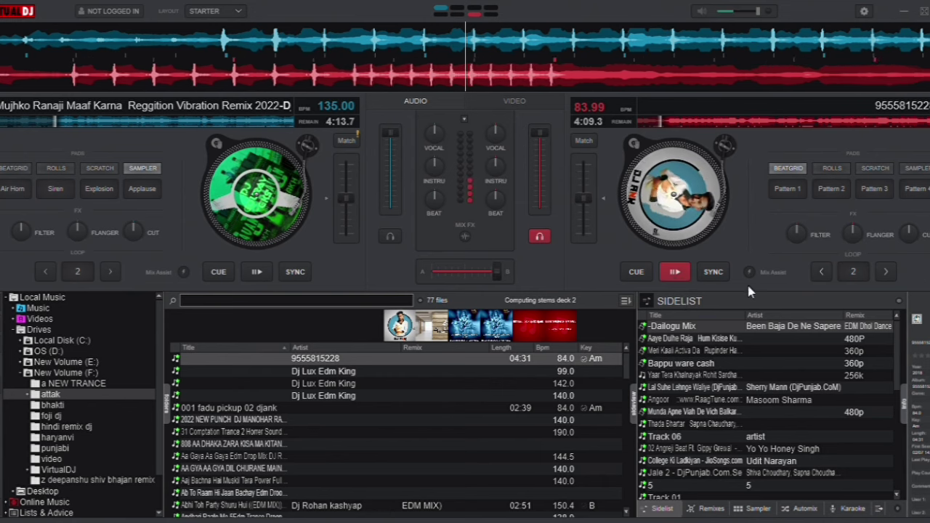
# Start a 2-beat loop on the playing deck 2 track and lengthen it to 32 beats
pyautogui.click(843, 271)
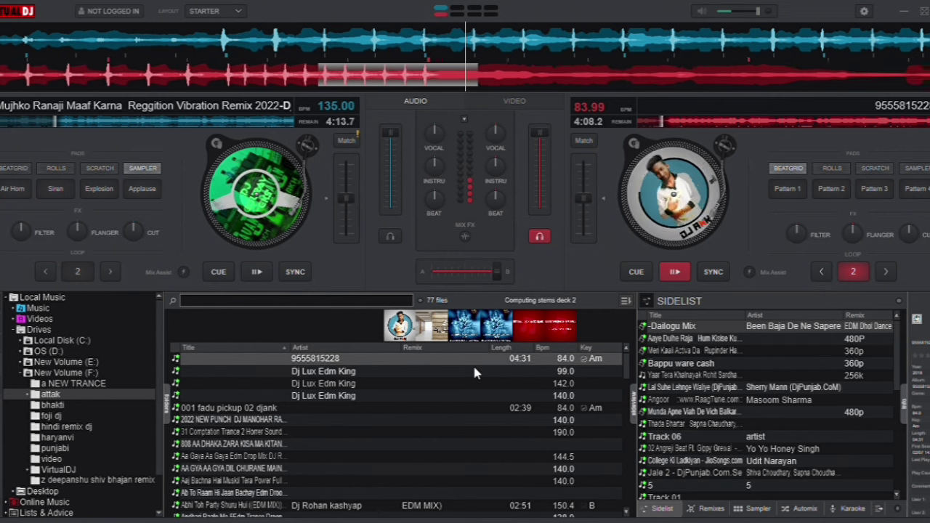
pyautogui.click(886, 272)
pyautogui.click(886, 272)
pyautogui.click(886, 272)
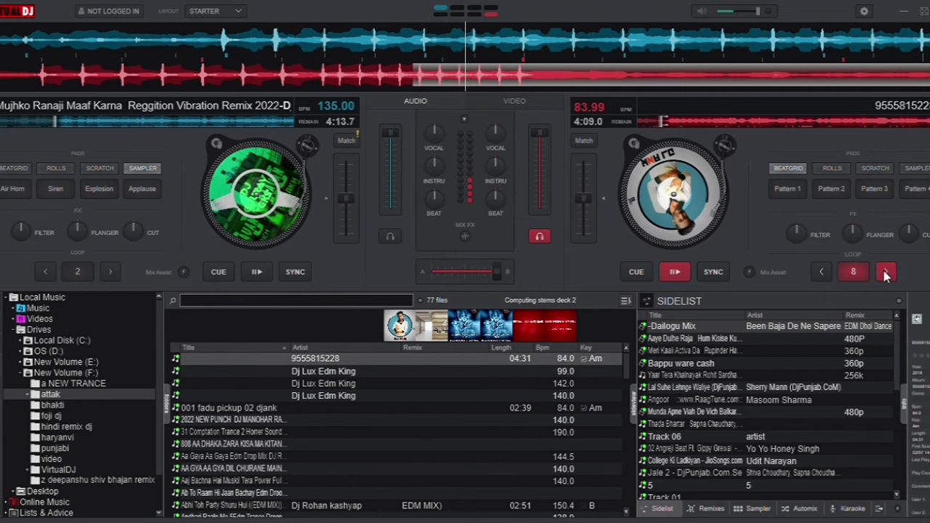
pyautogui.click(886, 272)
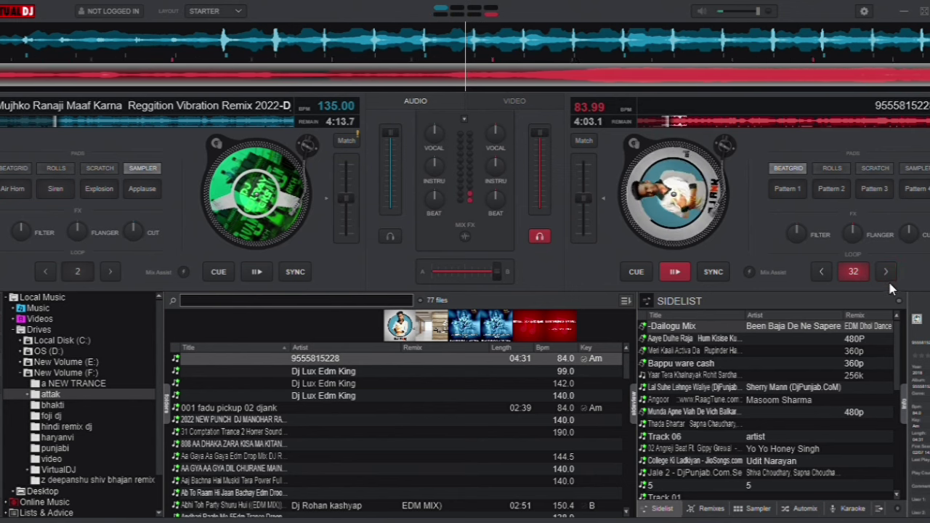
# Shorten the deck 2 loop to 4 beats and lengthen it again to 16 beats
pyautogui.click(820, 271)
pyautogui.click(820, 272)
pyautogui.click(820, 272)
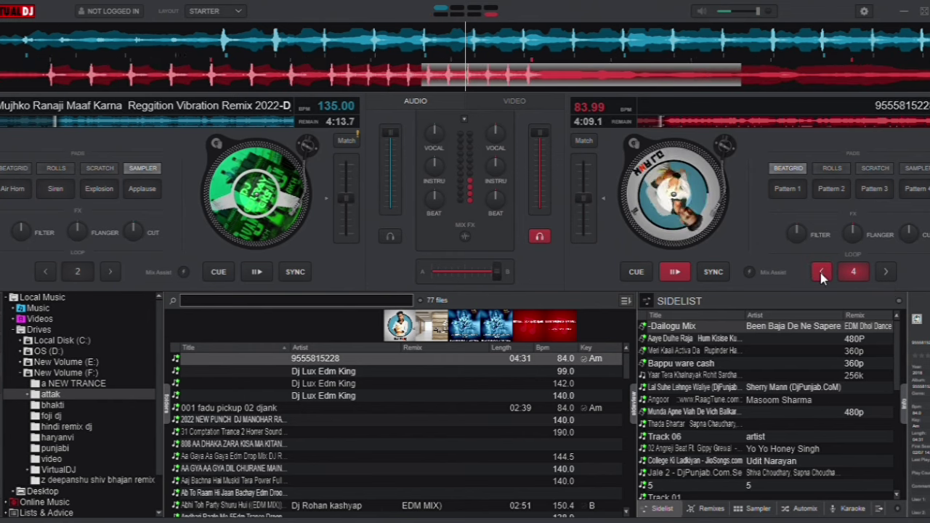
pyautogui.click(885, 271)
pyautogui.click(886, 272)
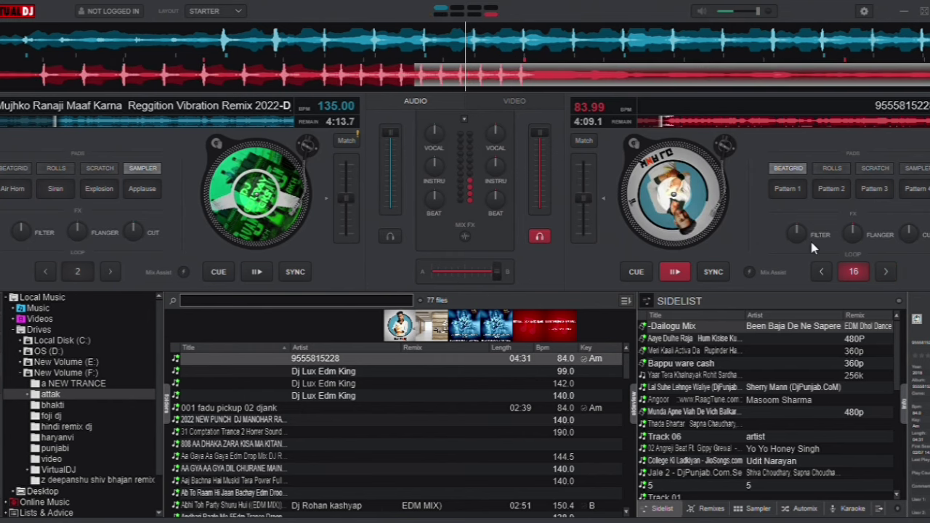
# Raise the deck 2 pitch to about 8.67% and adjust it further while the loop plays
pyautogui.moveTo(585, 197); pyautogui.dragTo(588, 222)
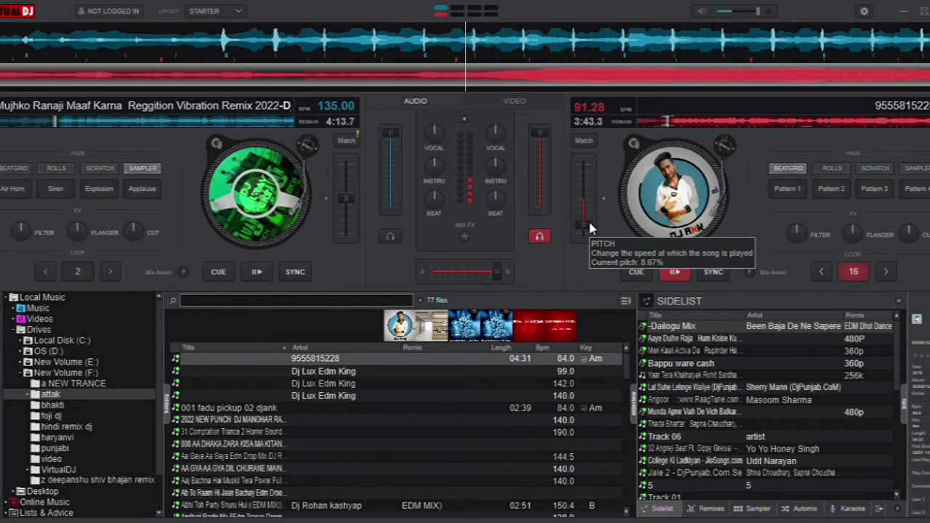
pyautogui.moveTo(589, 223); pyautogui.dragTo(590, 237)
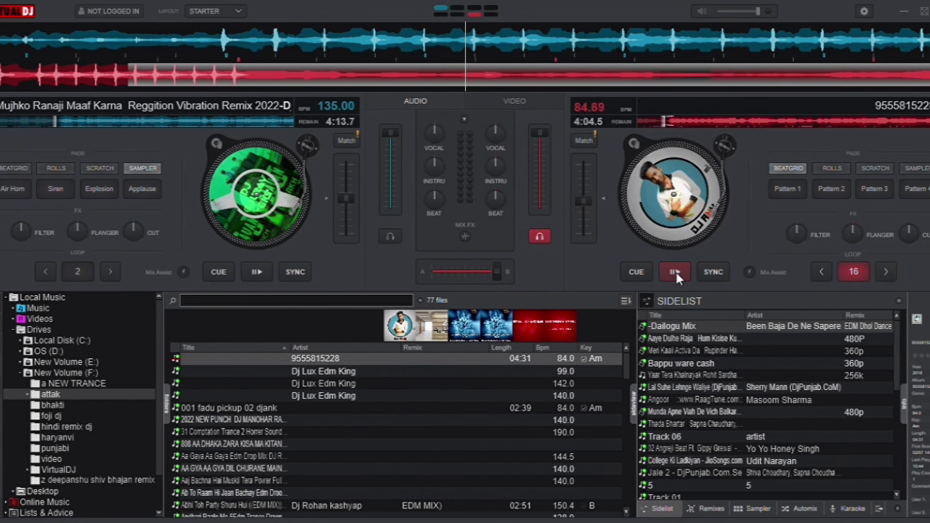
# Lengthen the deck 2 loop to 64 beats and play it for a few seconds
pyautogui.click(887, 272)
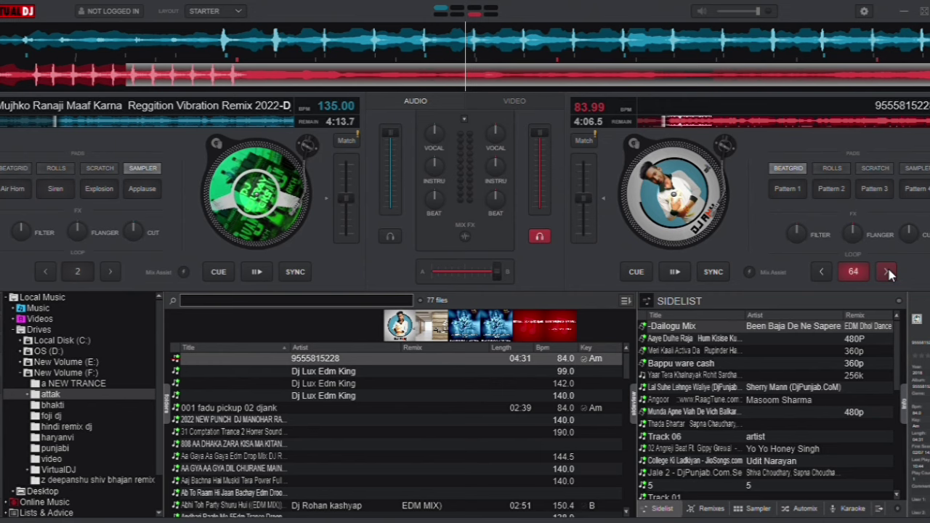
pyautogui.click(675, 271)
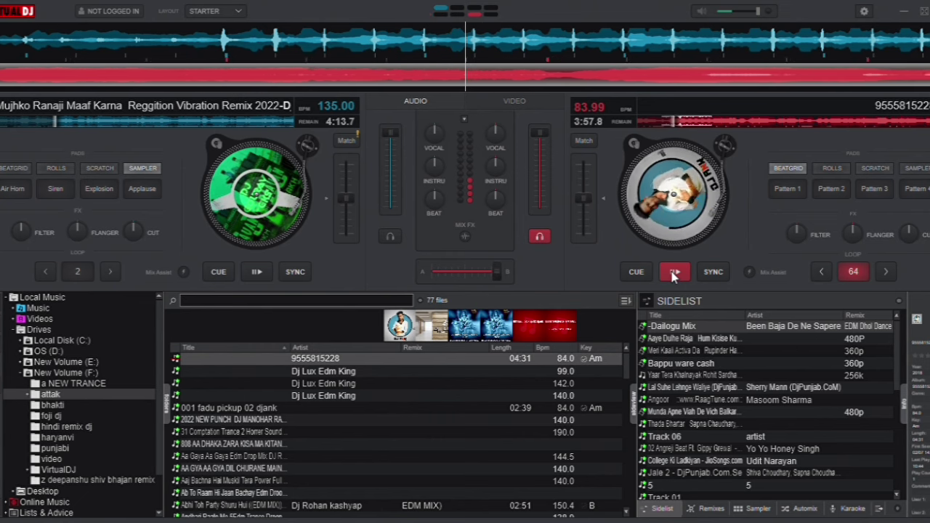
pyautogui.click(673, 272)
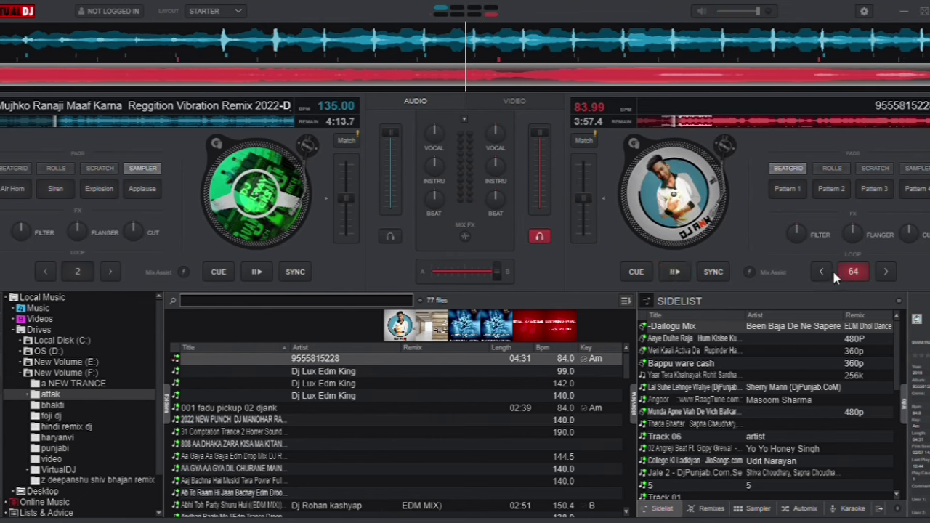
# Shorten the deck 2 loop step by step to 1/4 beat and play it briefly
pyautogui.click(820, 271)
pyautogui.click(820, 272)
pyautogui.click(820, 272)
pyautogui.click(820, 272)
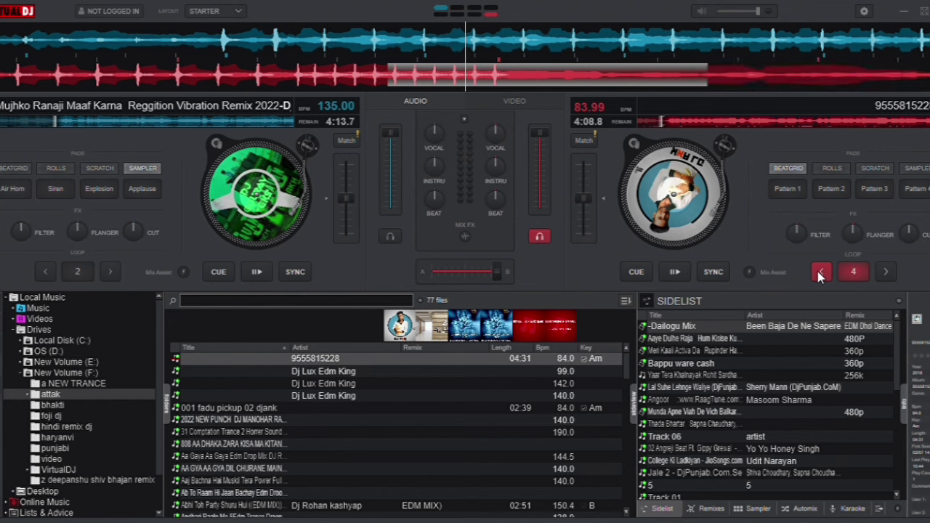
pyautogui.click(820, 271)
pyautogui.click(821, 272)
pyautogui.click(820, 272)
pyautogui.click(819, 272)
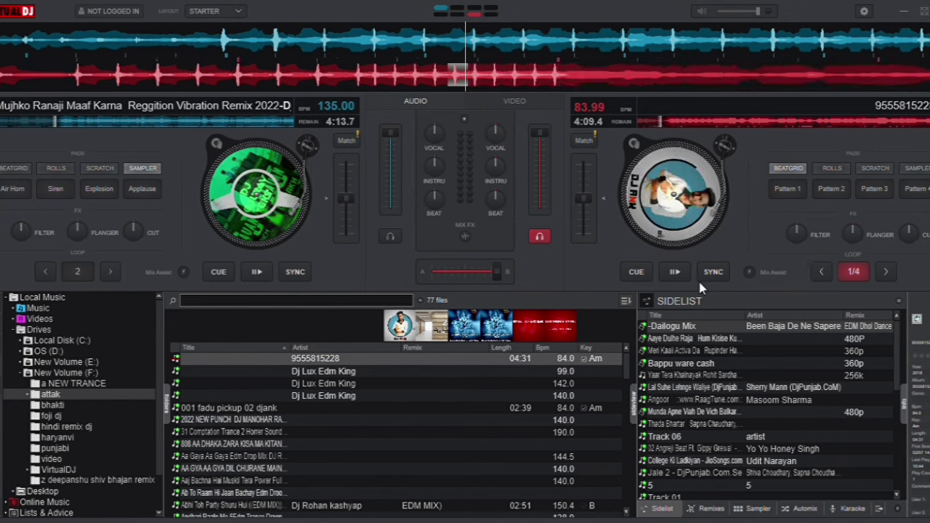
pyautogui.click(675, 273)
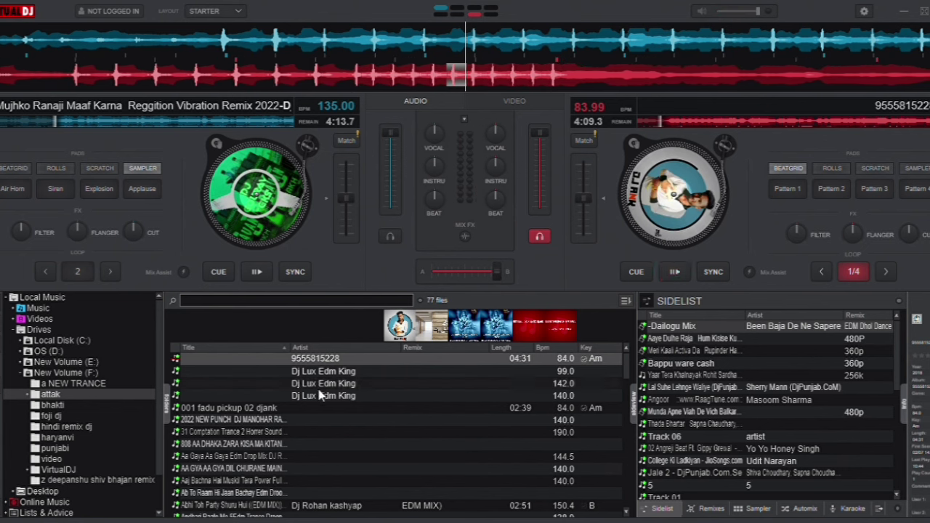
# Load "001 fadu pickup 02 djank" onto deck 2, and load and play the 142 BPM "Dj Lux Edm King" track on deck 1
pyautogui.doubleClick(290, 407)
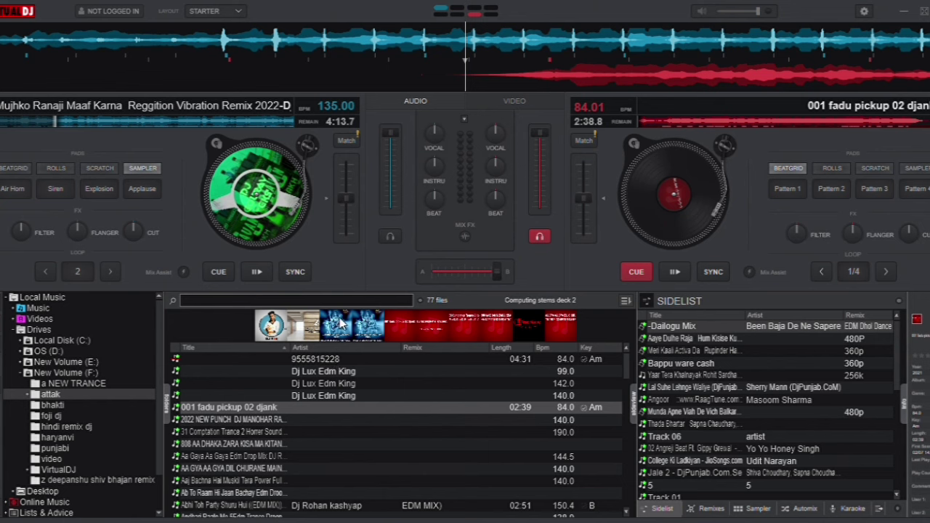
pyautogui.moveTo(339, 319); pyautogui.dragTo(34, 121)
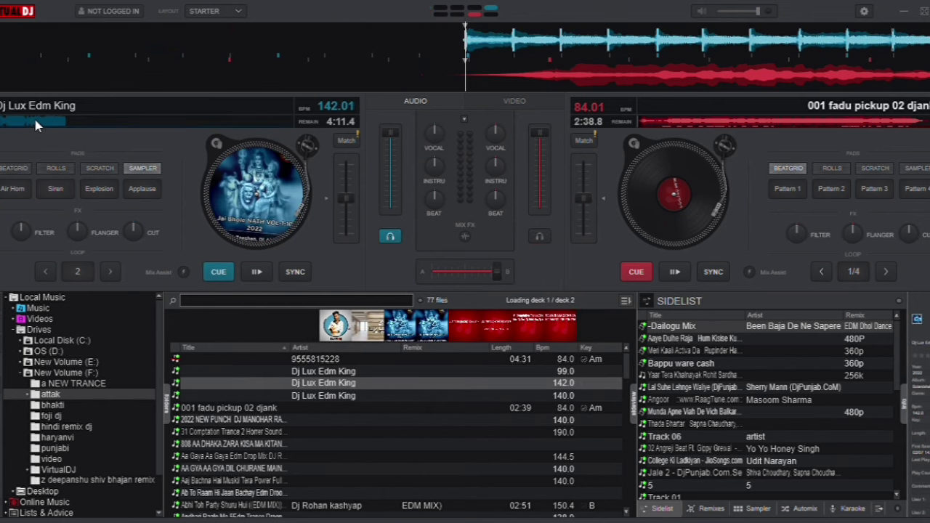
pyautogui.click(264, 271)
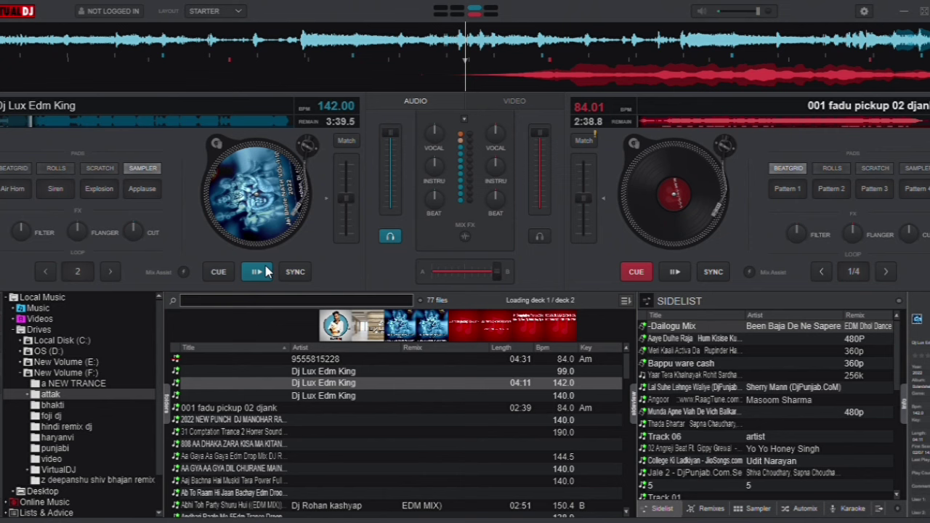
# Start a 2-beat loop on deck 1 and move the crossfader fully to deck 1
pyautogui.click(75, 273)
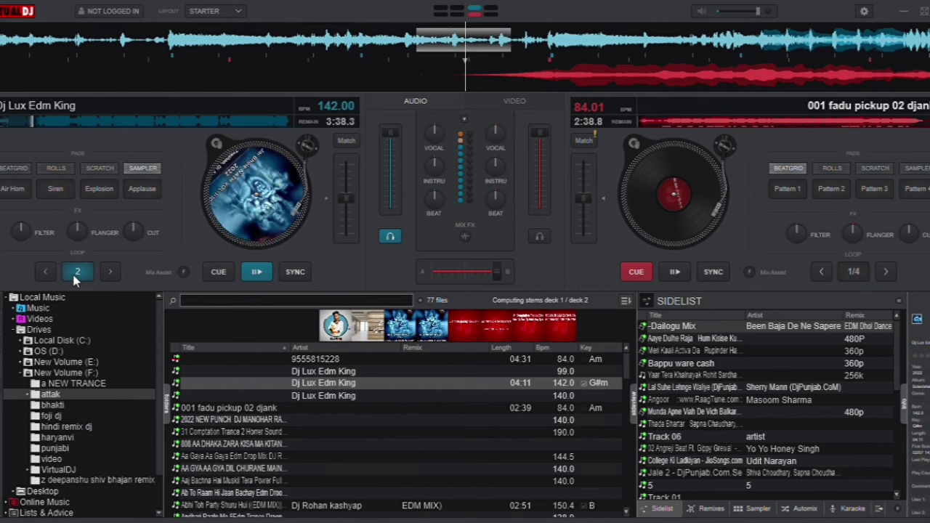
pyautogui.click(429, 273)
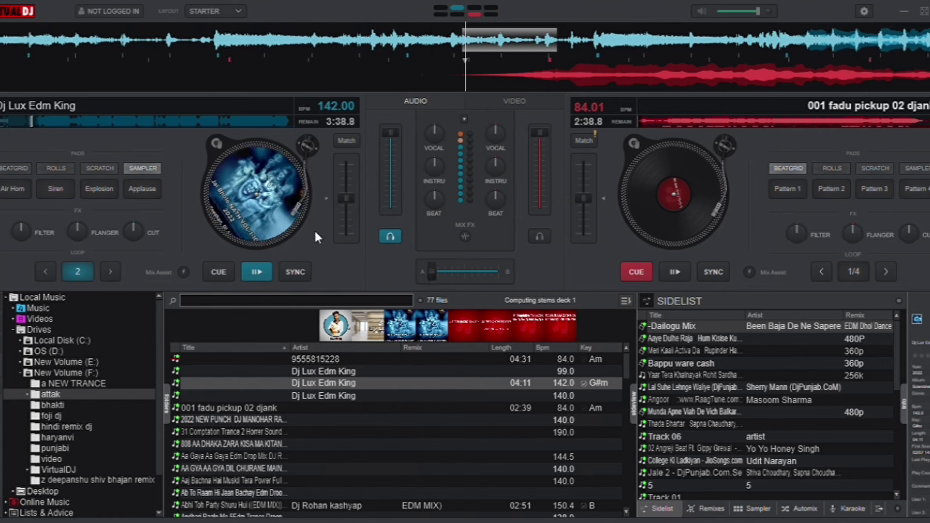
# Lengthen the deck 1 loop from 2 beats to 32 beats while it plays
pyautogui.click(107, 271)
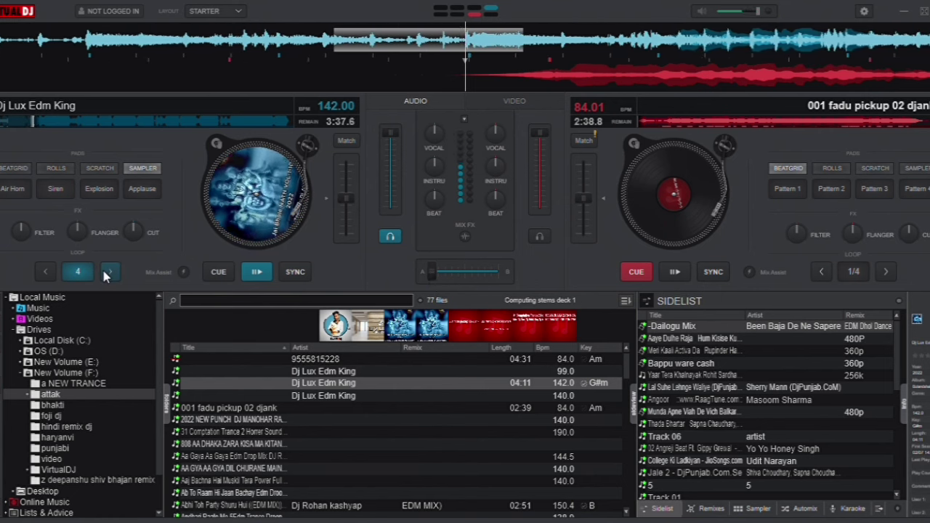
pyautogui.click(108, 272)
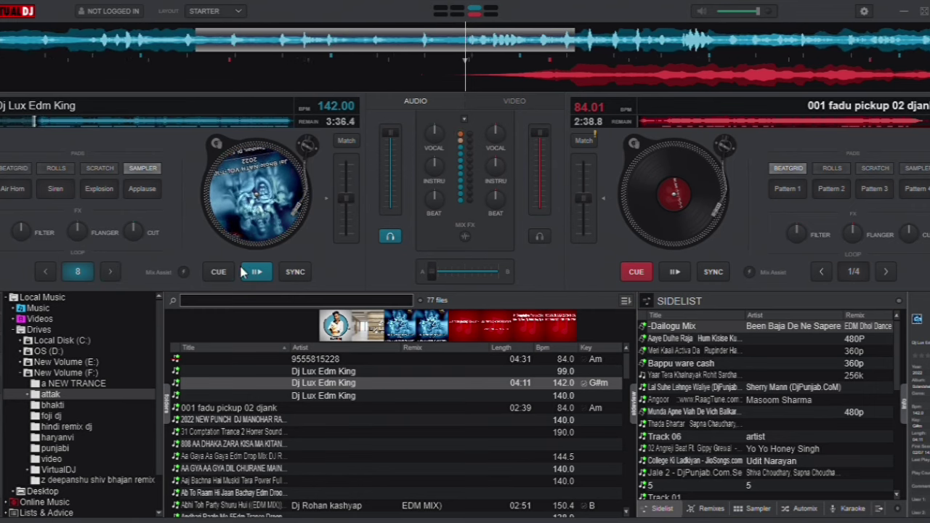
pyautogui.doubleClick(109, 272)
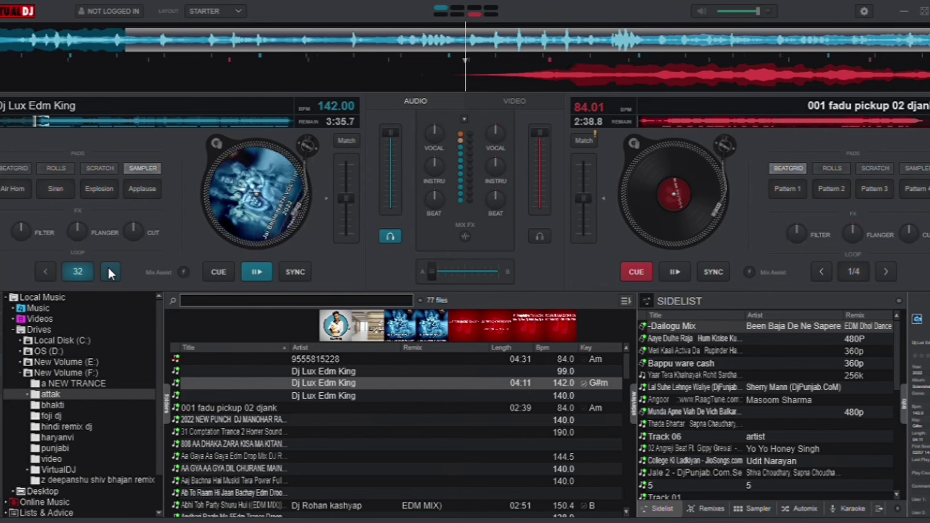
# Vary the playing deck 1 loop, lengthening it to 64 beats, shortening it to 2 beats, and lengthening it again to 16 beats
pyautogui.click(110, 272)
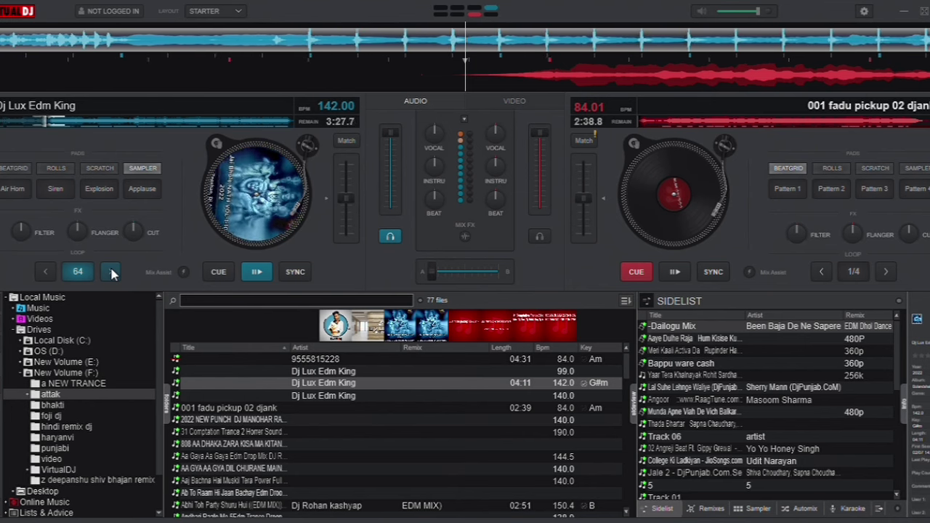
pyautogui.doubleClick(45, 274)
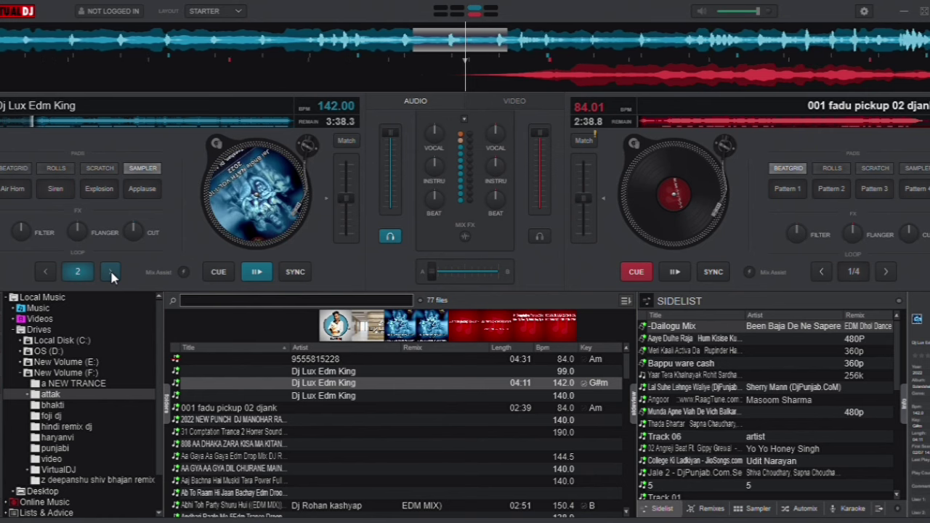
pyautogui.click(111, 271)
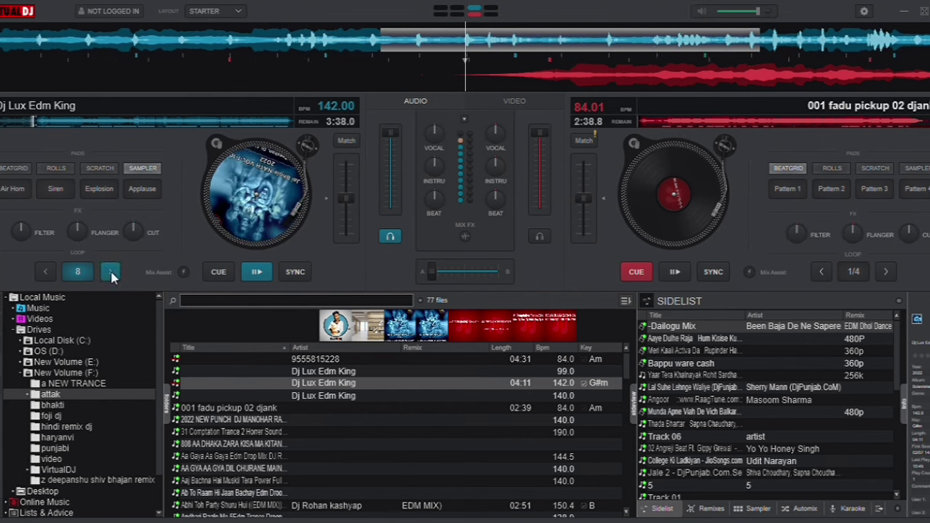
pyautogui.click(110, 272)
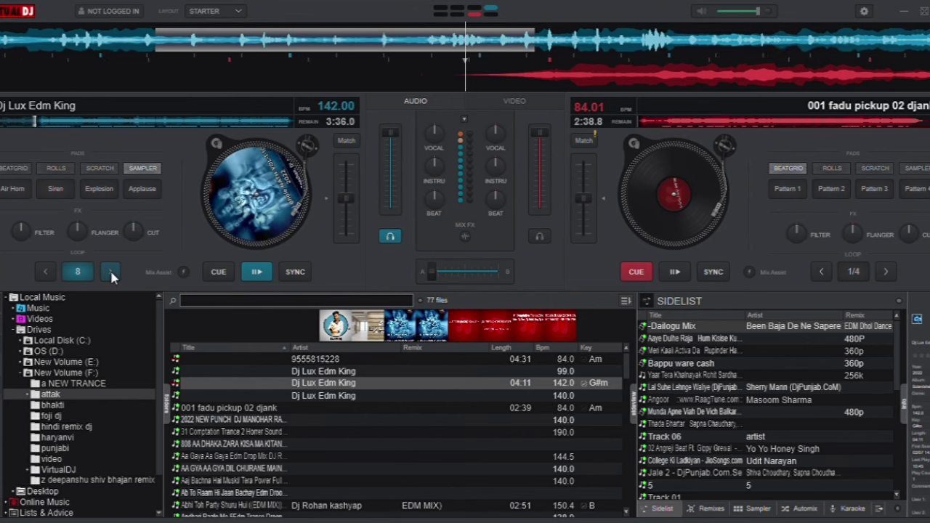
pyautogui.click(111, 271)
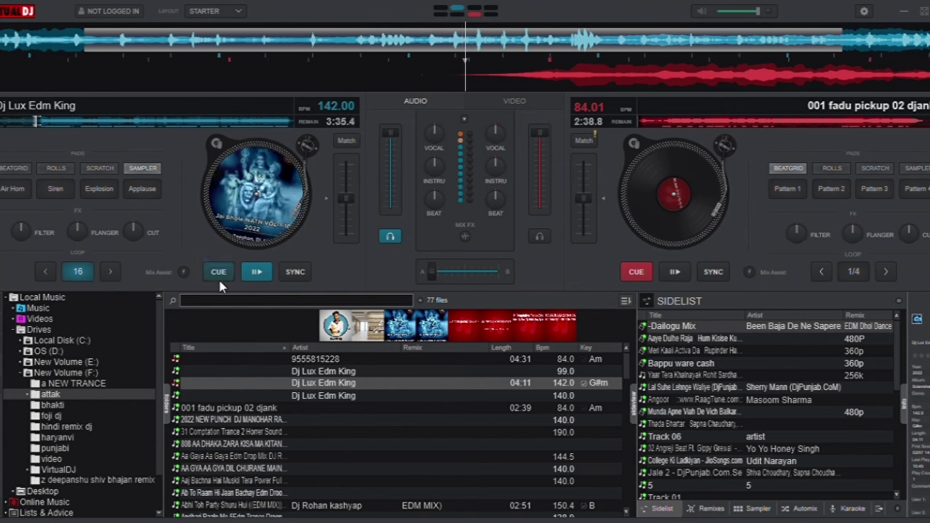
# Pause deck 1 and turn off its 16-beat loop
pyautogui.click(255, 273)
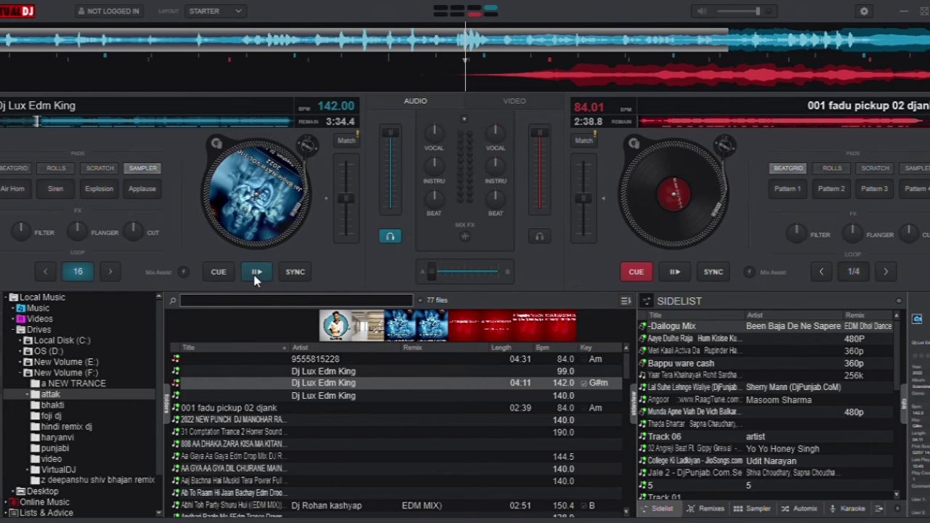
pyautogui.click(81, 272)
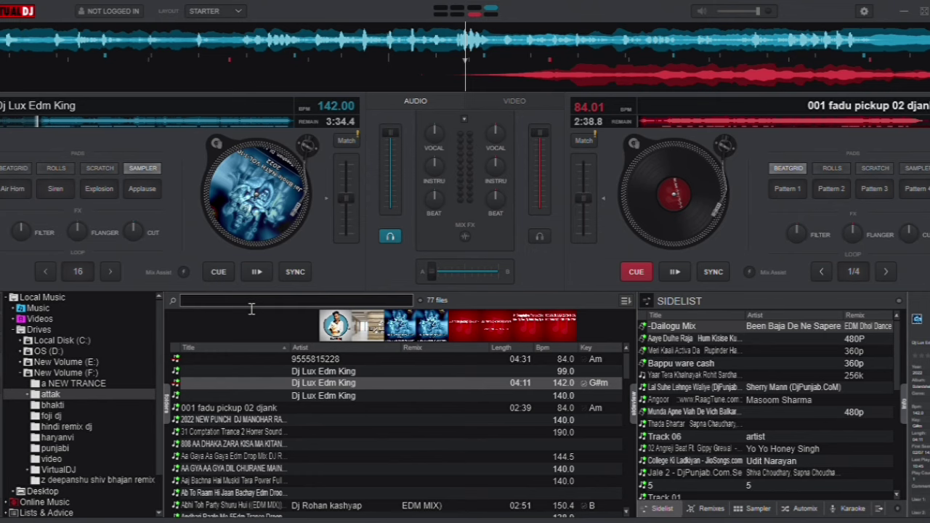
# Open the "bejjati" subfolder of the "attak" folder on drive F and look through its songs
pyautogui.click(91, 385)
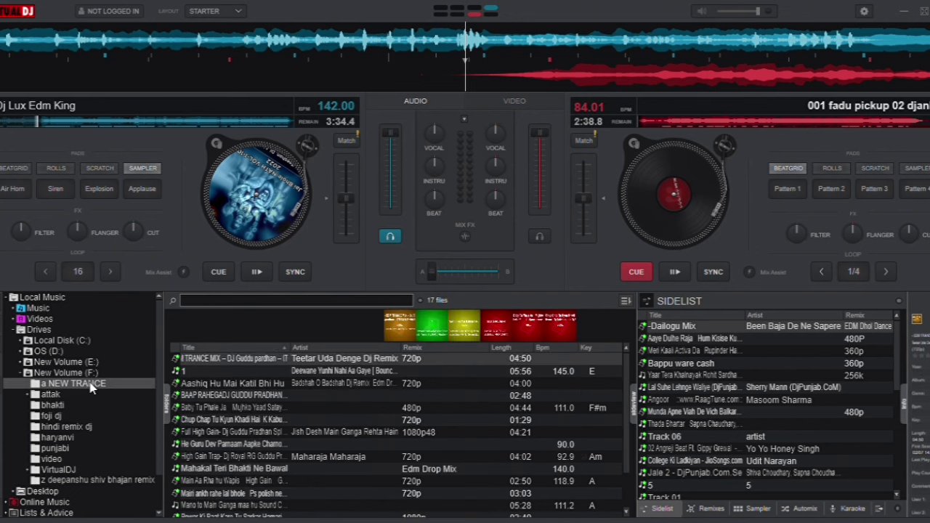
pyautogui.click(48, 394)
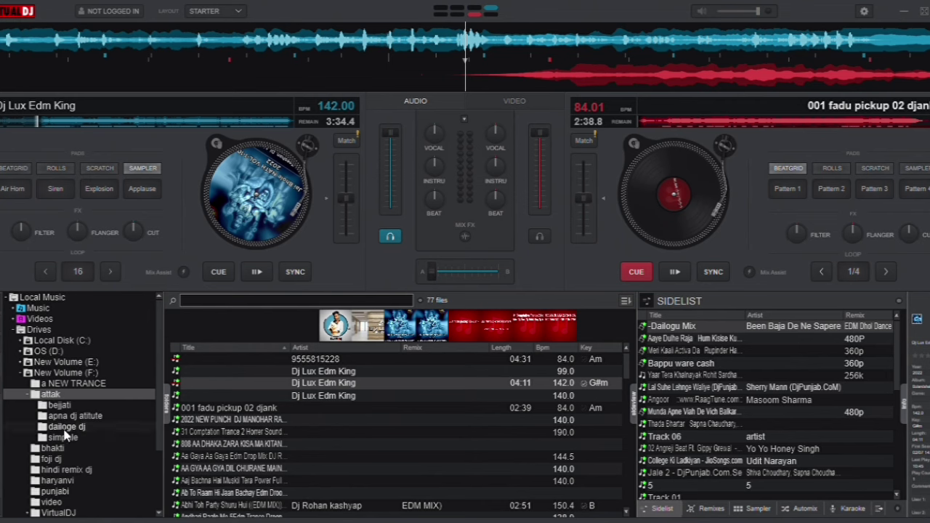
pyautogui.click(61, 407)
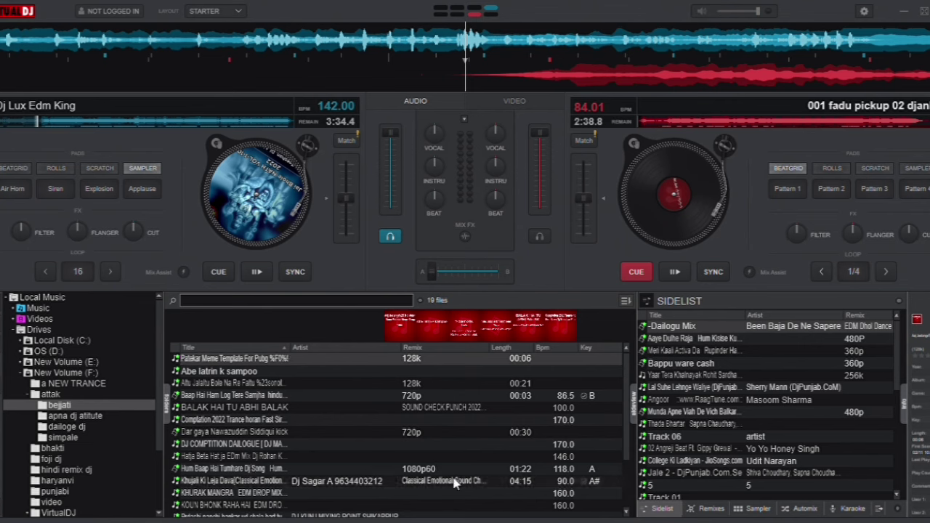
pyautogui.scroll(-3, 622, 514)
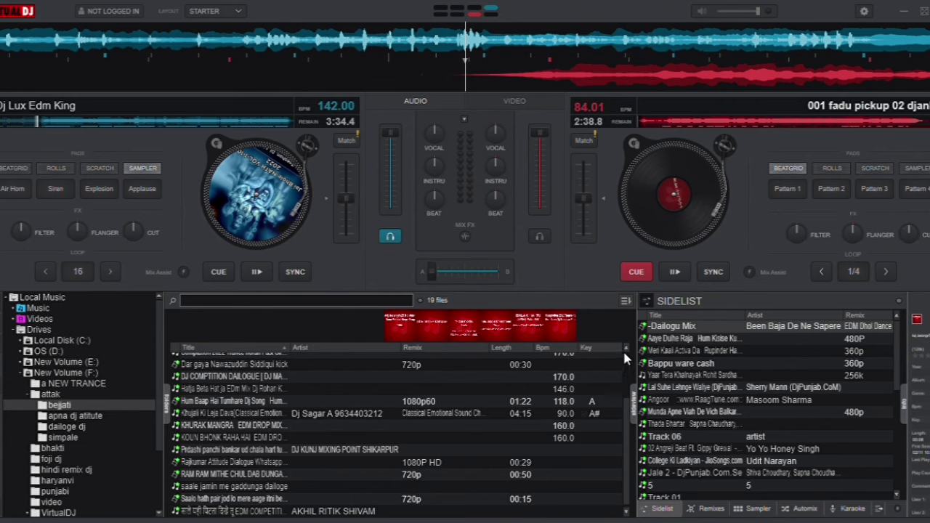
pyautogui.scroll(3, 627, 356)
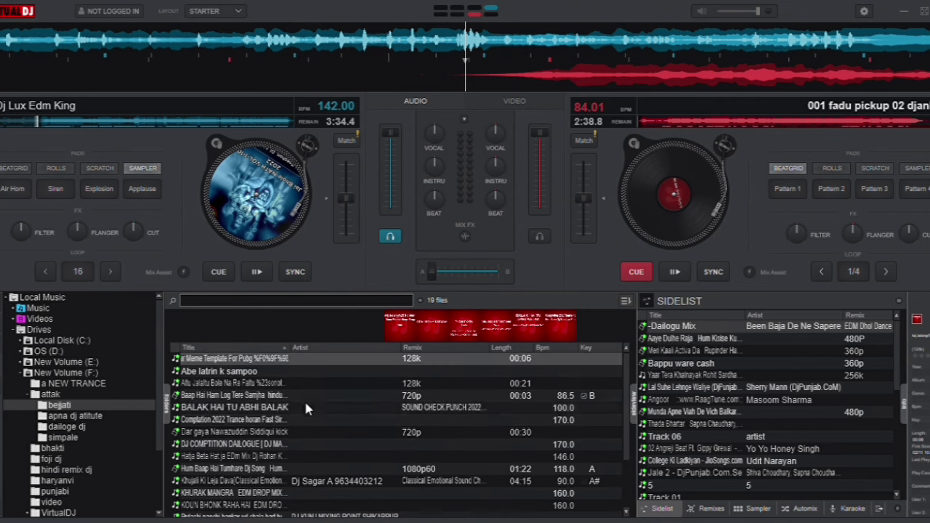
# Load and play "Baap Hai Ham Log Tere Samjha" on deck 1 and start a 16-beat loop
pyautogui.doubleClick(254, 396)
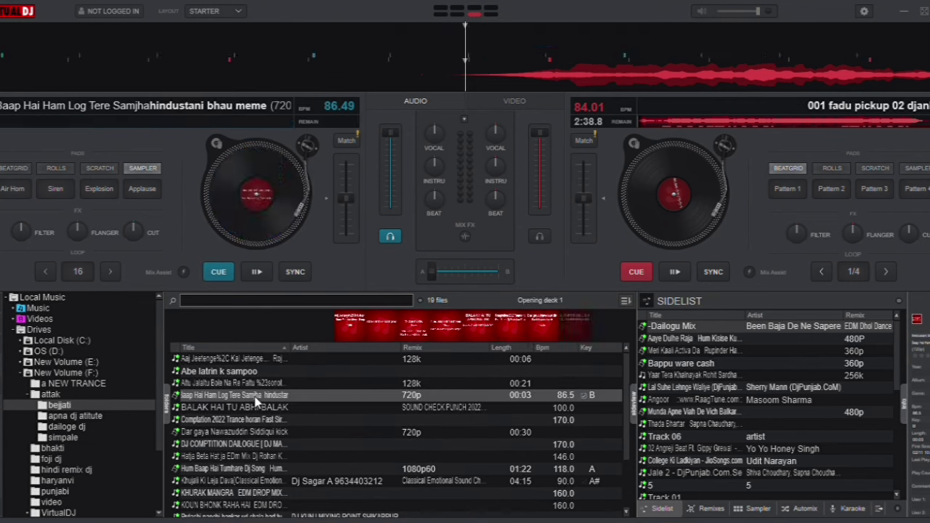
pyautogui.click(258, 272)
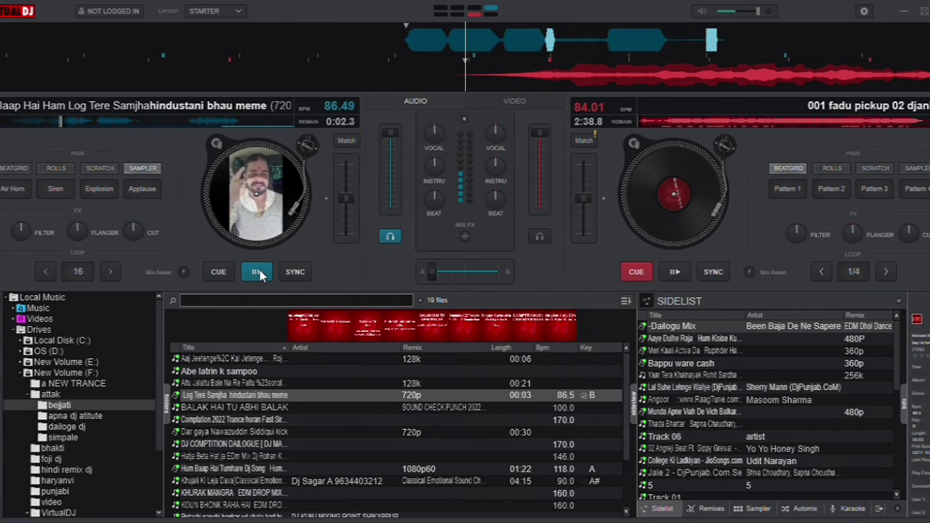
pyautogui.click(86, 275)
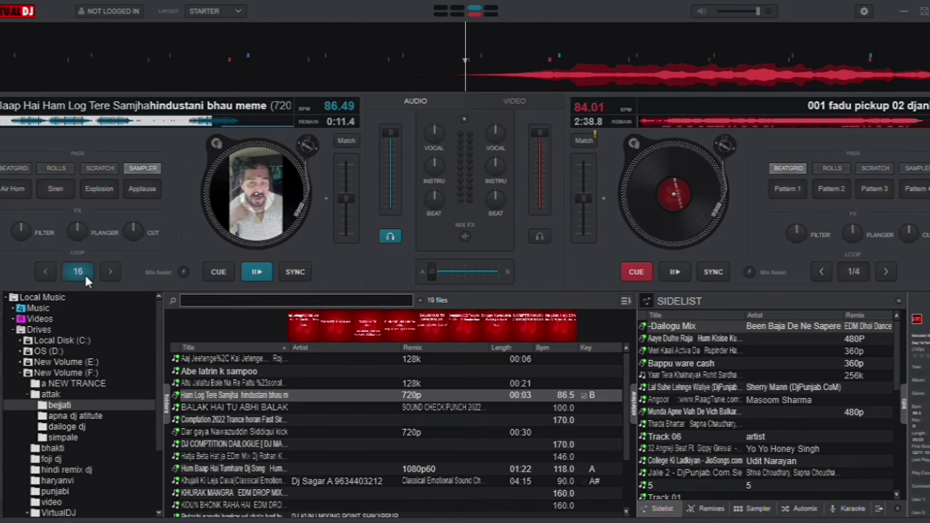
# Shorten the deck 1 loop from 16 beats to 2 beats
pyautogui.click(45, 271)
pyautogui.click(45, 271)
pyautogui.click(45, 271)
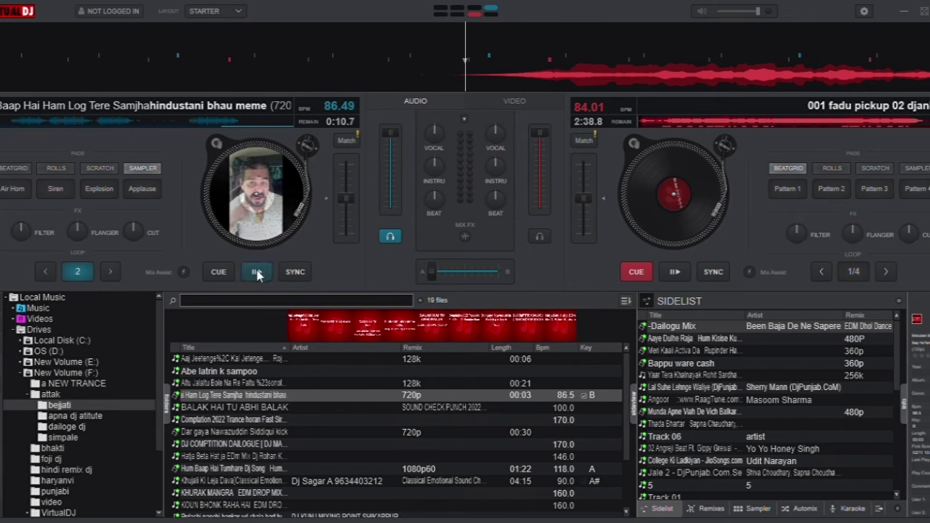
# Lengthen the deck 1 loop from 2 beats to 32 beats and pause the deck
pyautogui.click(110, 272)
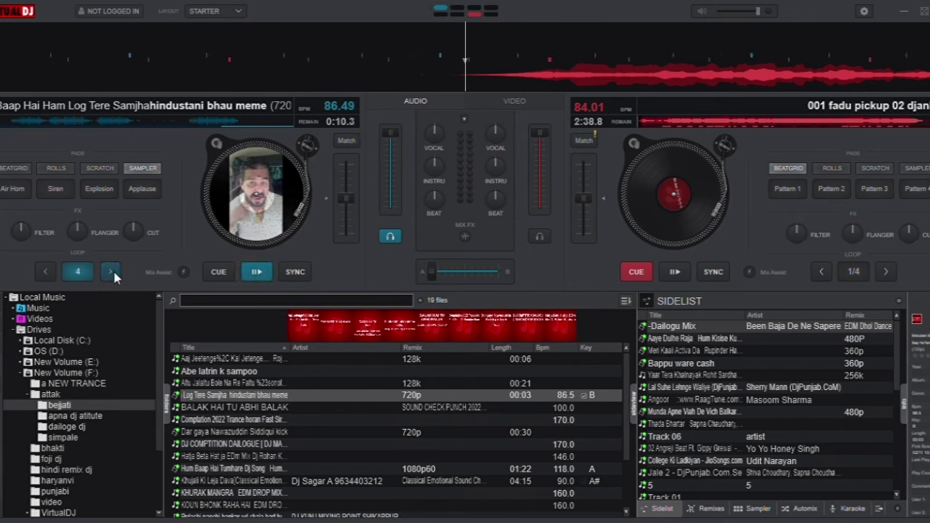
pyautogui.click(110, 272)
pyautogui.click(110, 272)
pyautogui.click(111, 272)
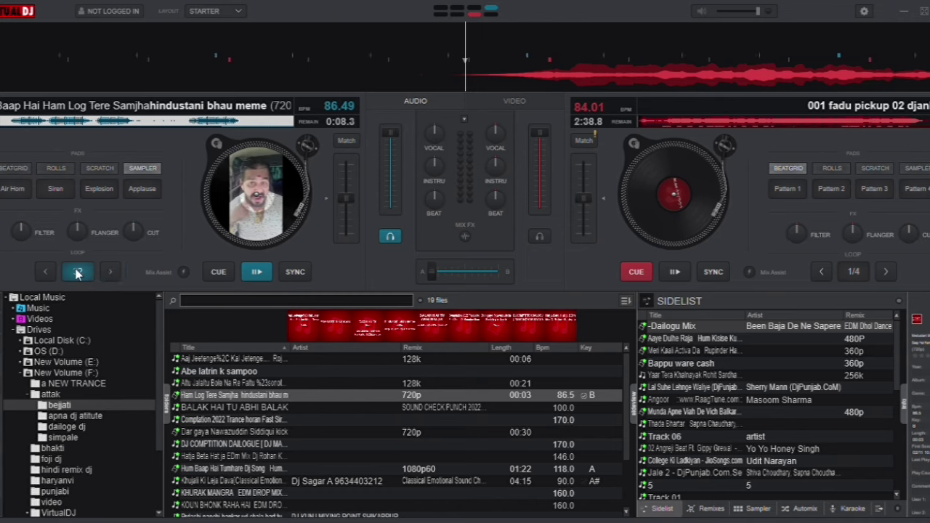
pyautogui.click(256, 271)
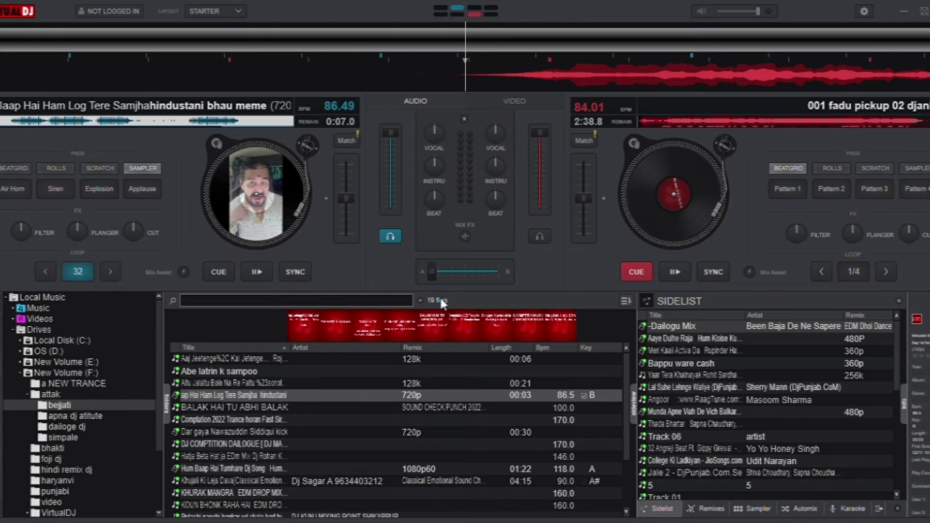
# Load "Altu Jalaltu Bole Na Re Faltu" onto deck 1, and play deck 2 with the crossfader fully on its side
pyautogui.doubleClick(231, 384)
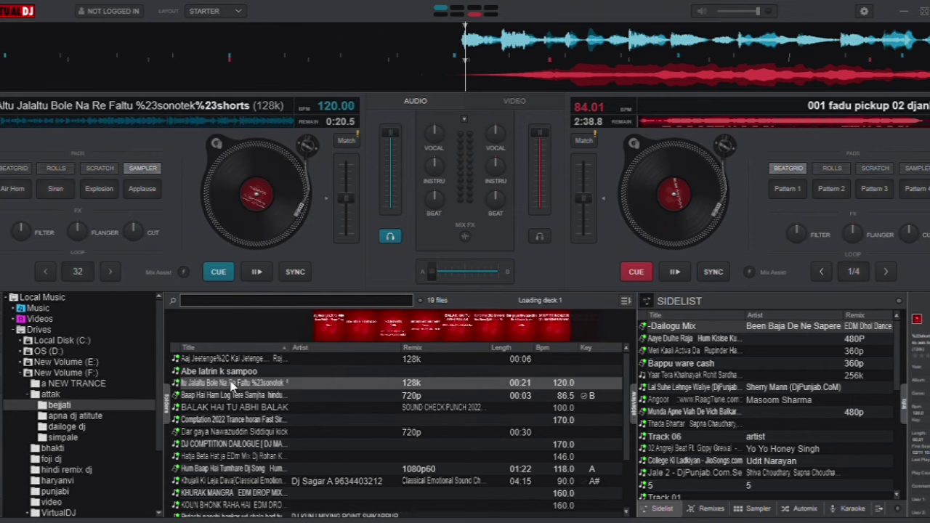
pyautogui.click(672, 271)
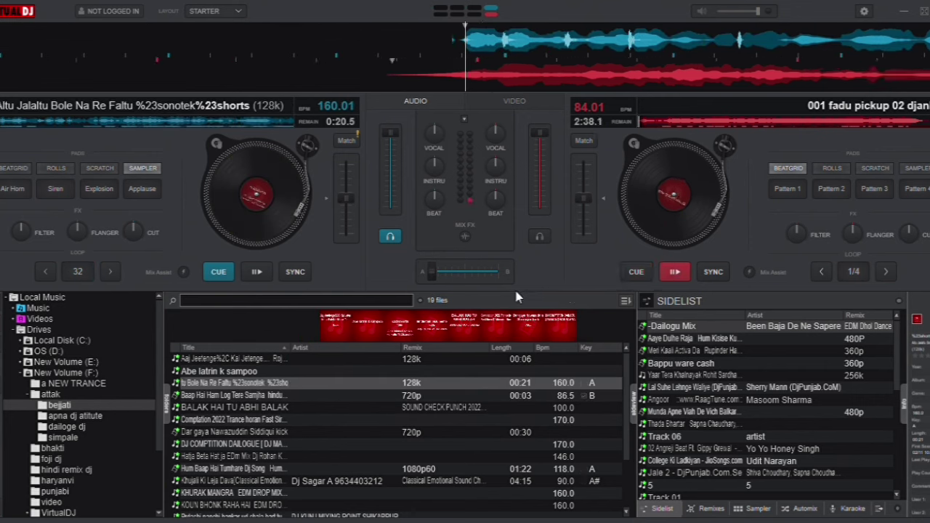
pyautogui.click(498, 272)
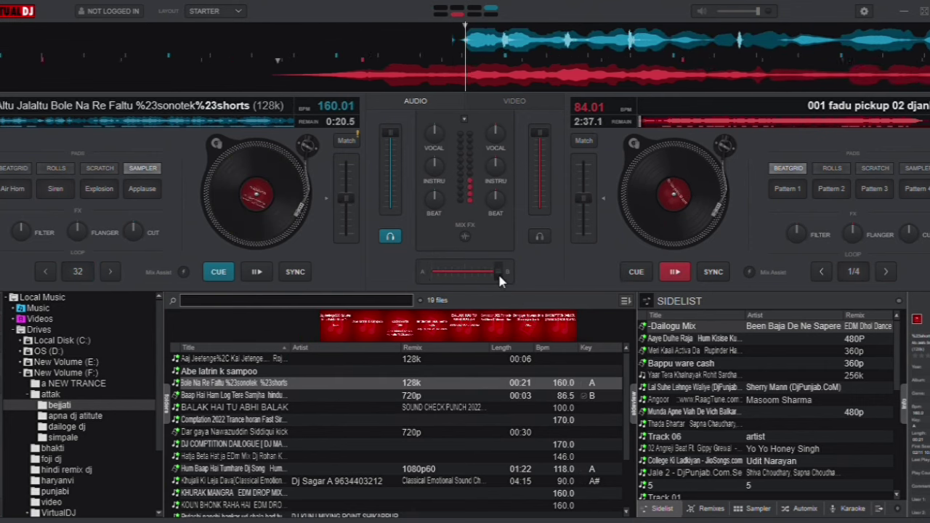
# Play deck 1 briefly with the crossfader on deck 2 and again with it fully on deck 1, and pause both decks
pyautogui.click(258, 272)
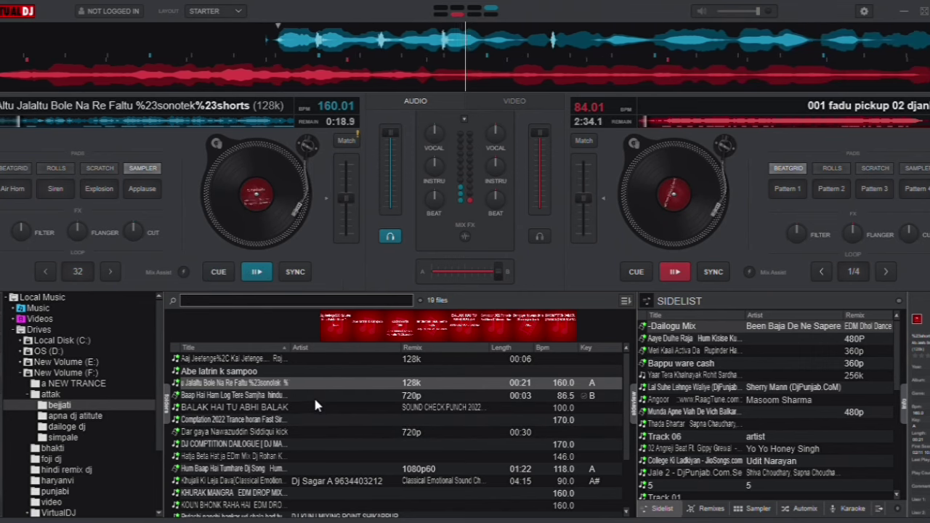
pyautogui.click(255, 273)
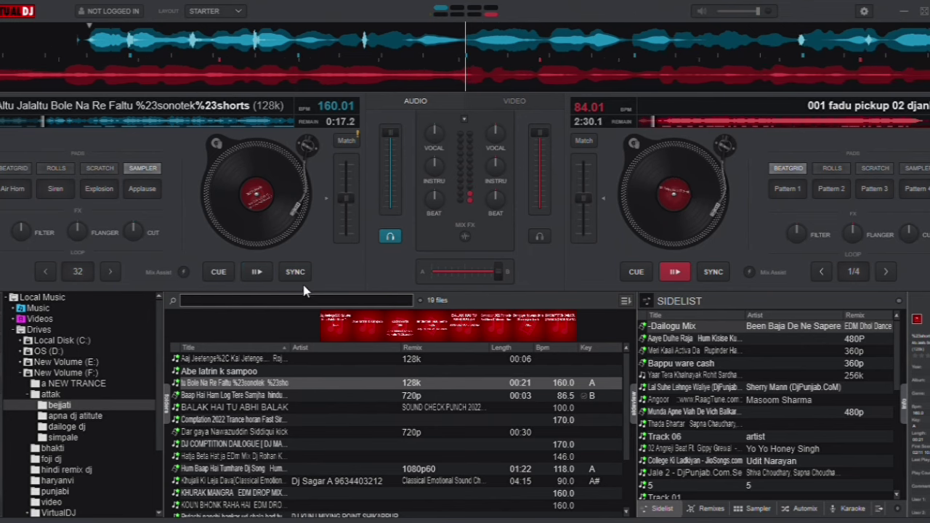
pyautogui.click(431, 277)
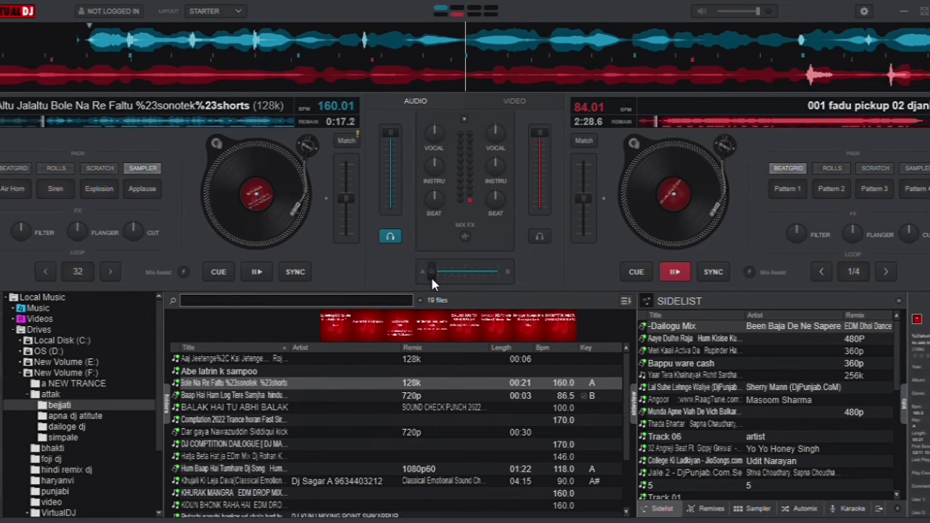
pyautogui.click(251, 273)
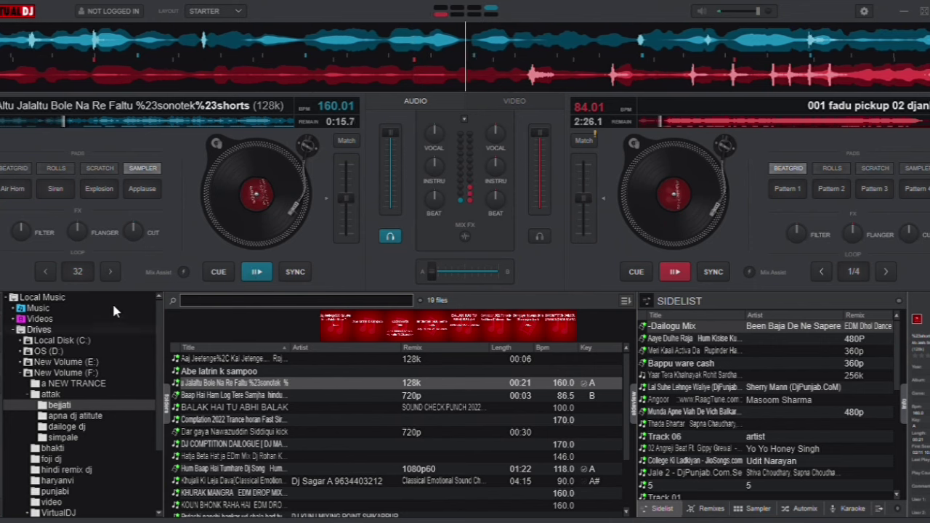
pyautogui.click(256, 273)
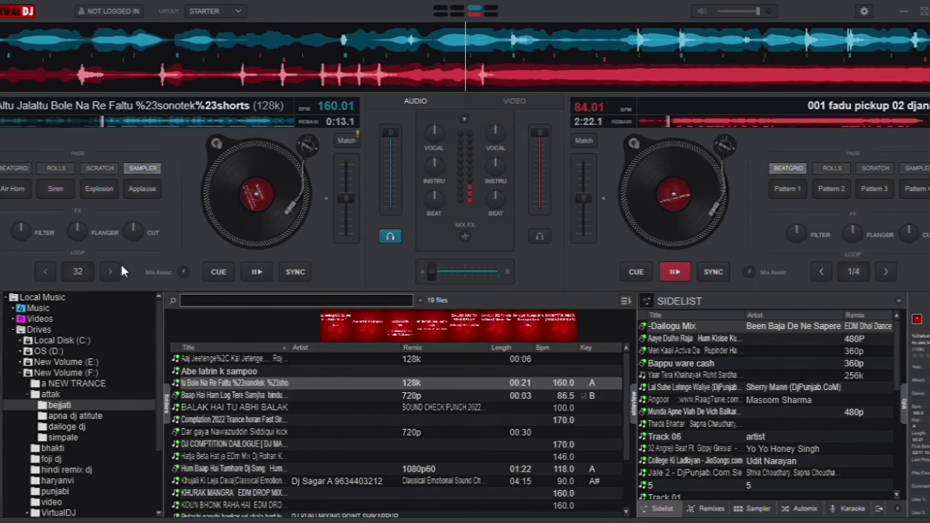
pyautogui.click(670, 277)
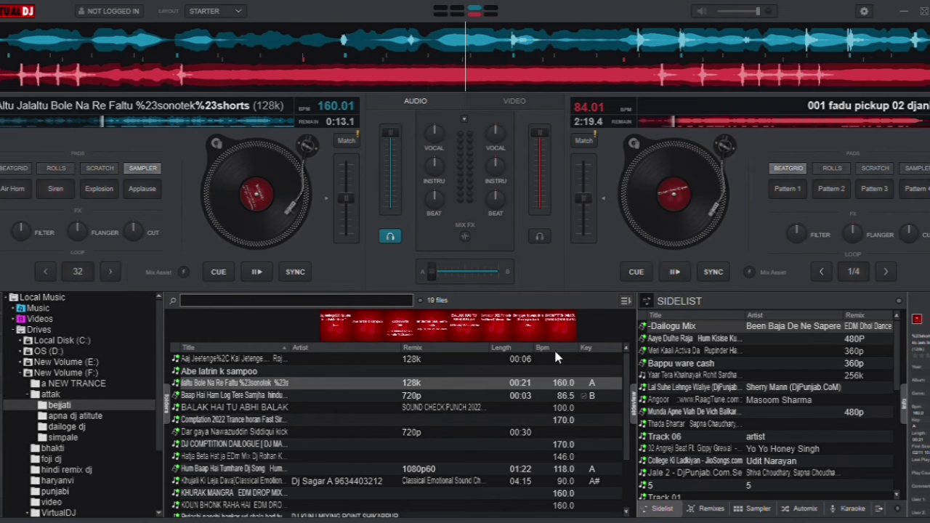
# Load "Hum Baap Hai Tumhare Dj Song" onto deck 1, replace it with "Rajkumar Attitude Dialogue Whatsapp Status", and play it
pyautogui.doubleClick(267, 471)
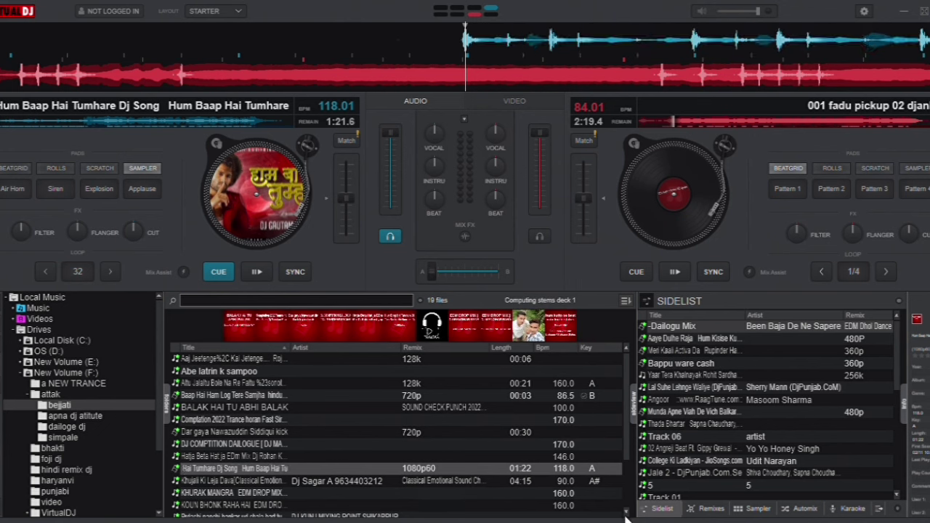
pyautogui.scroll(-2, 625, 512)
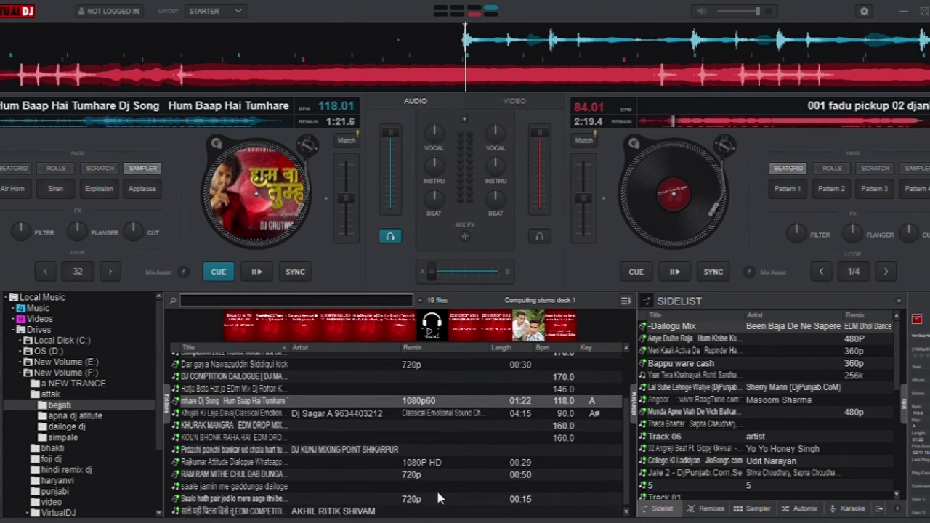
pyautogui.doubleClick(233, 462)
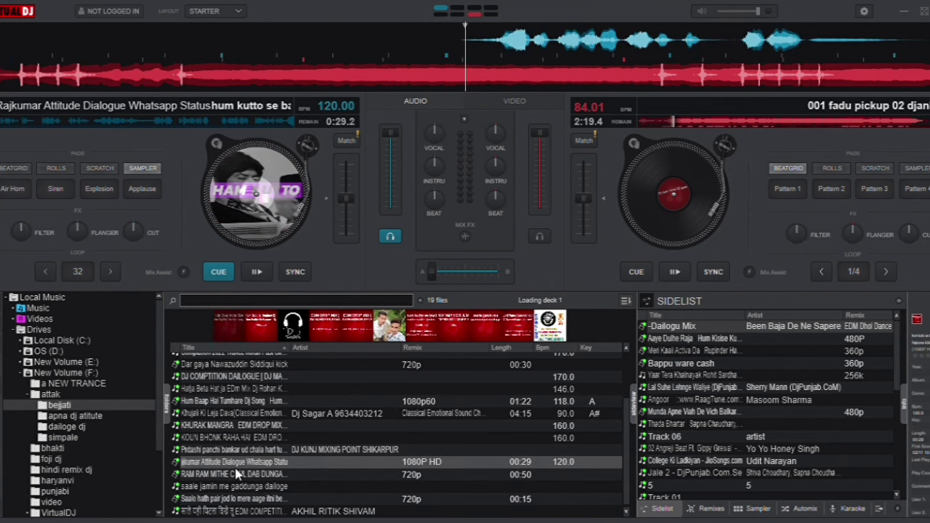
pyautogui.click(253, 274)
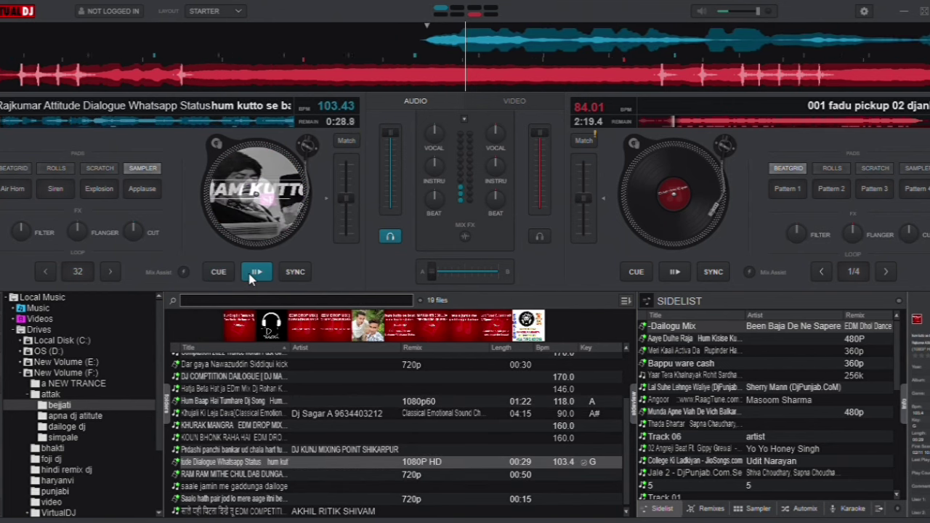
# Start looping deck 1 and shorten the loop step by step to 4 beats
pyautogui.click(46, 272)
pyautogui.click(45, 271)
pyautogui.click(45, 272)
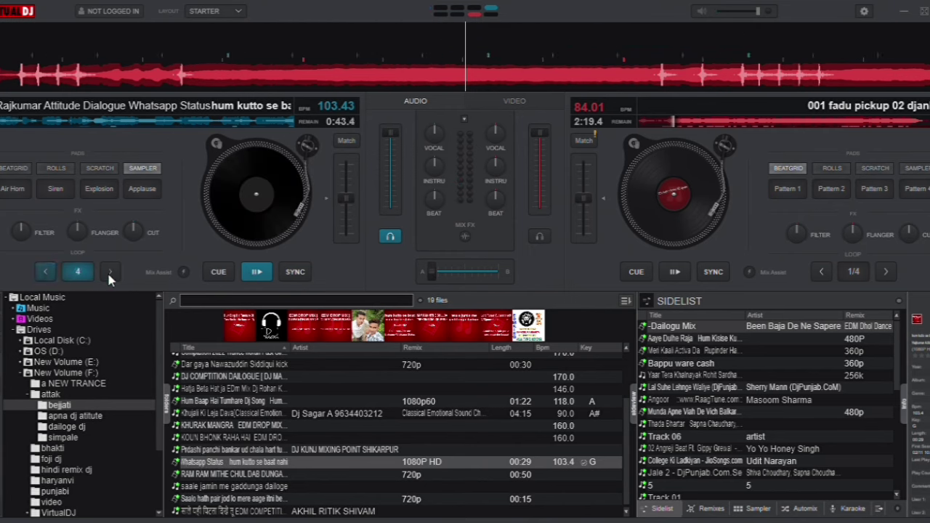
pyautogui.click(255, 273)
# Move the crossfader fully to deck 2 and load the 90 BPM "Khujali Ki Leja Dava" track onto deck 2
pyautogui.click(501, 270)
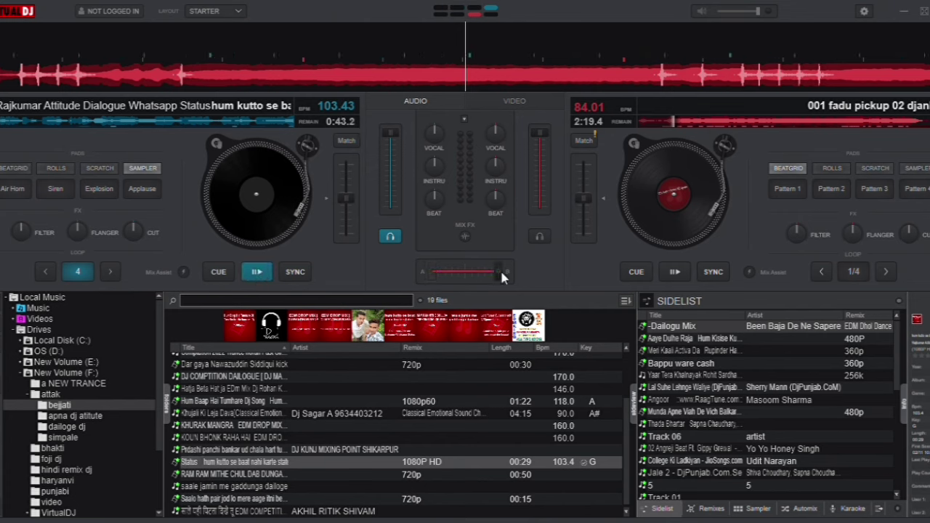
pyautogui.doubleClick(325, 413)
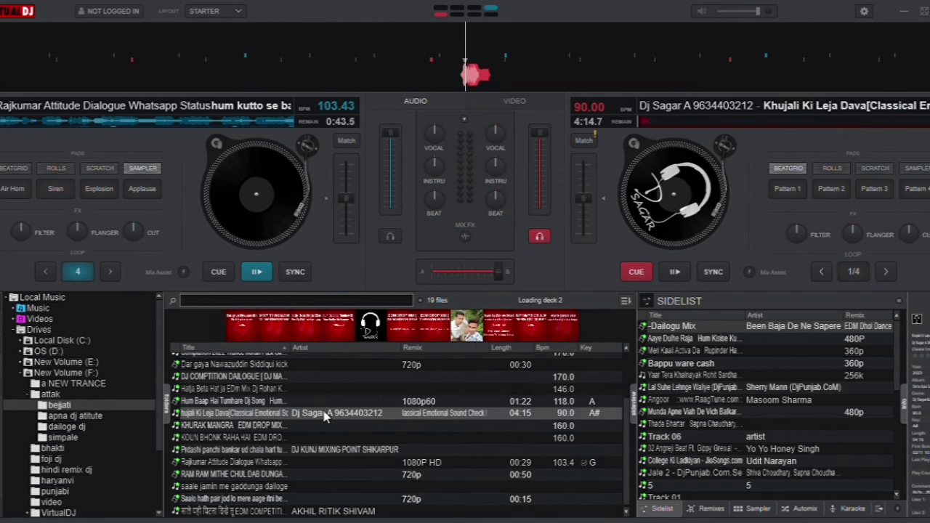
# Play the "Khujali Ki Leja Dava" track on deck 2 and release deck 1's 4-beat loop
pyautogui.click(676, 272)
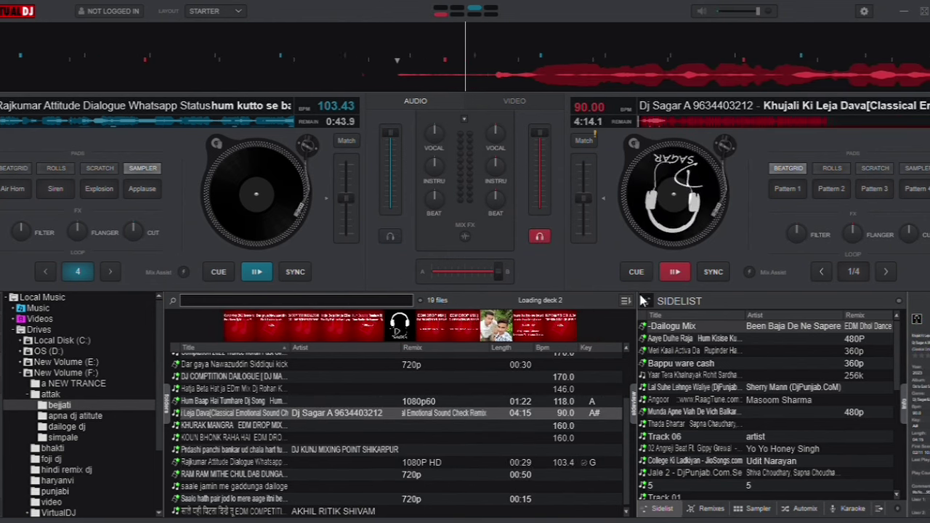
pyautogui.click(78, 271)
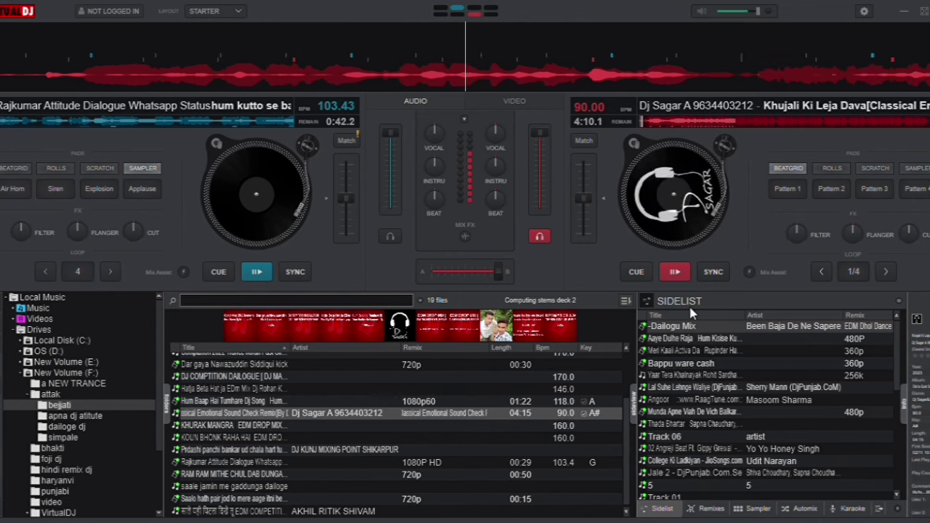
# Start a 1/4-beat loop on deck 2 and lengthen it step by step to 16 beats
pyautogui.click(851, 271)
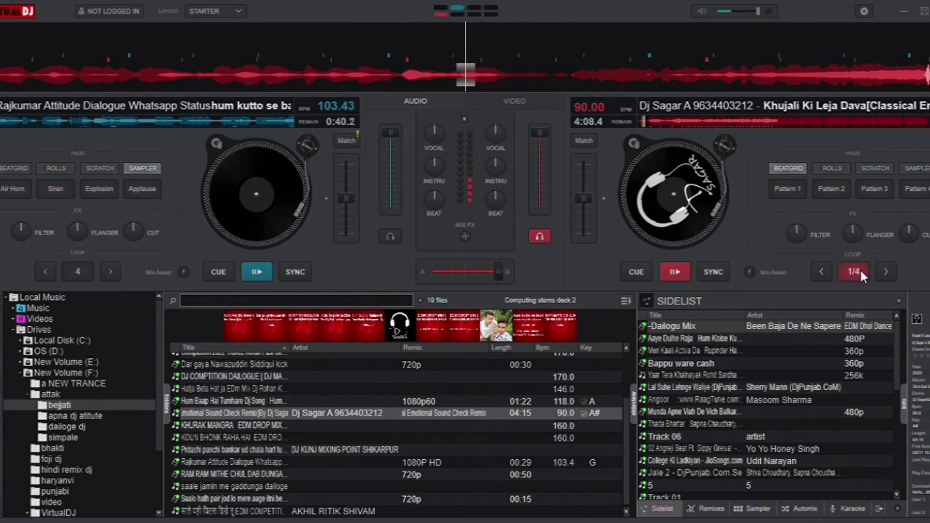
pyautogui.click(886, 271)
pyautogui.click(885, 271)
pyautogui.click(885, 272)
pyautogui.click(886, 271)
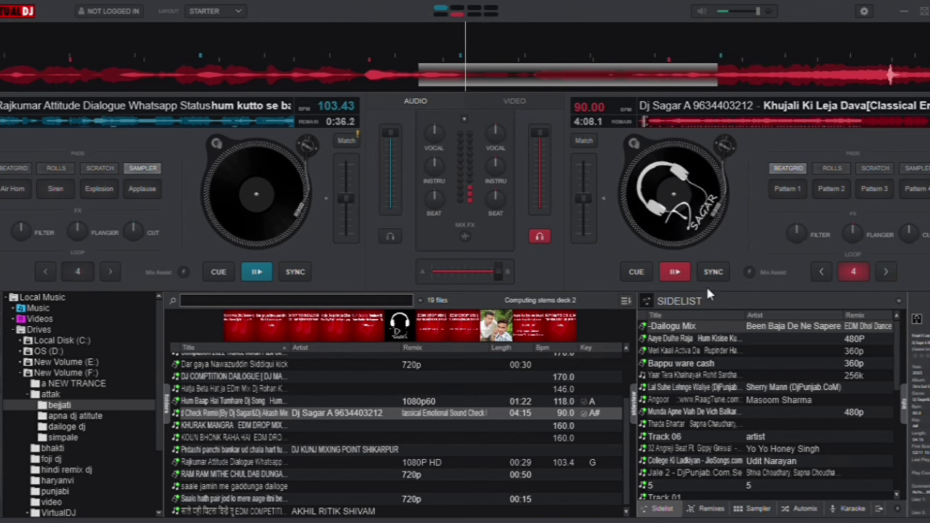
pyautogui.click(886, 271)
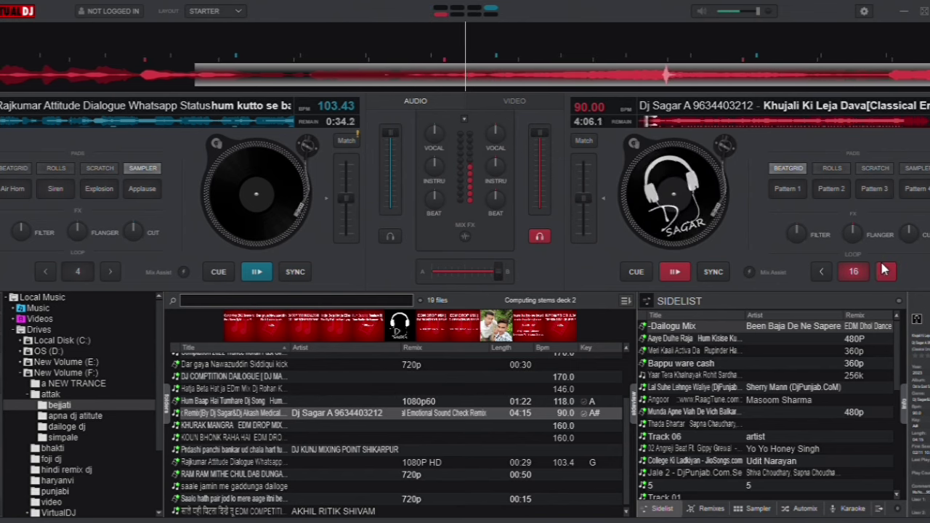
pyautogui.click(885, 271)
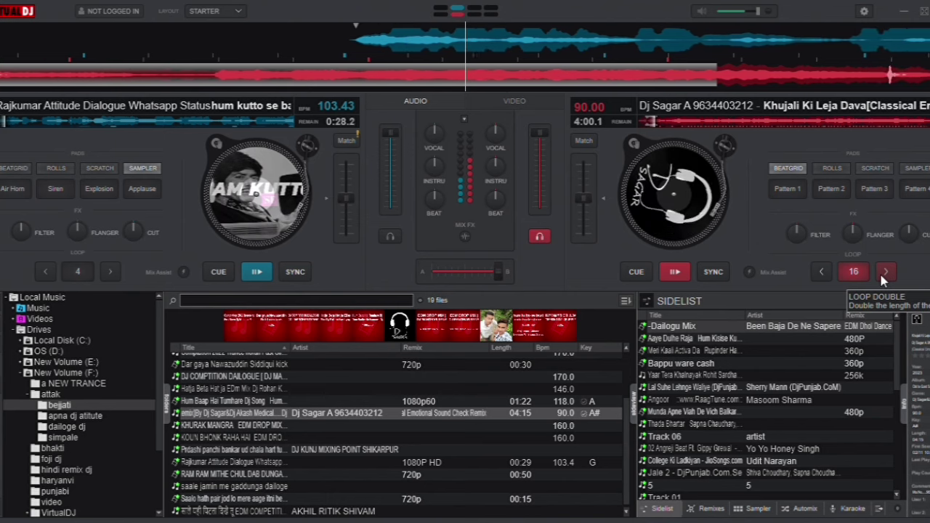
# Shorten deck 2's loop step by step to 2 beats and pause both decks
pyautogui.click(256, 272)
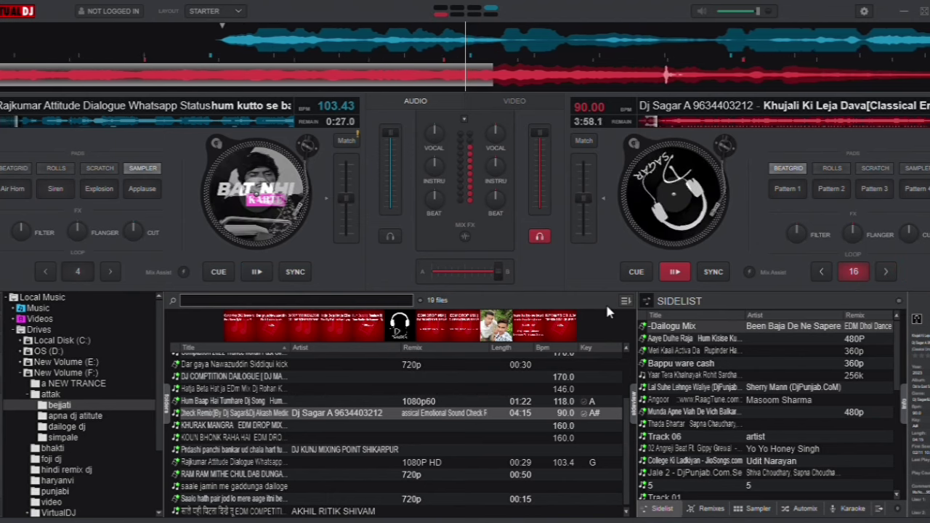
pyautogui.click(826, 270)
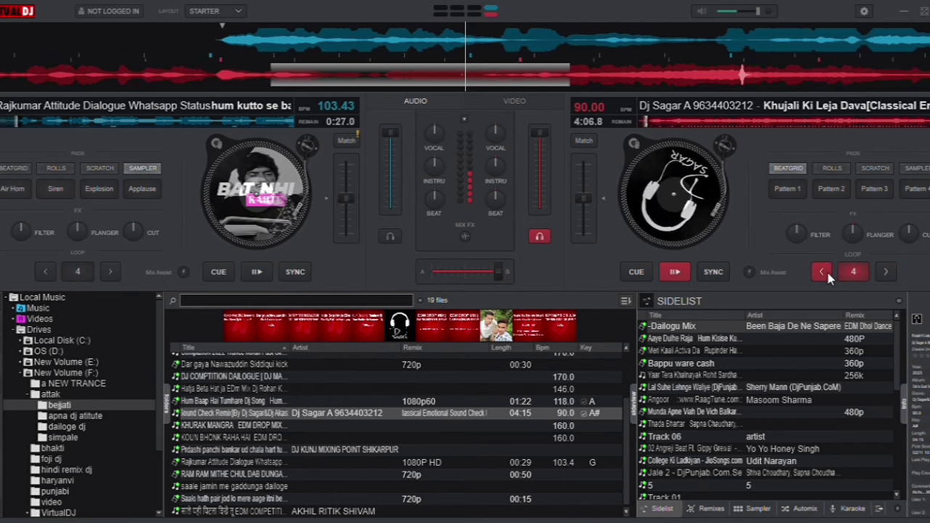
pyautogui.click(826, 270)
pyautogui.click(826, 271)
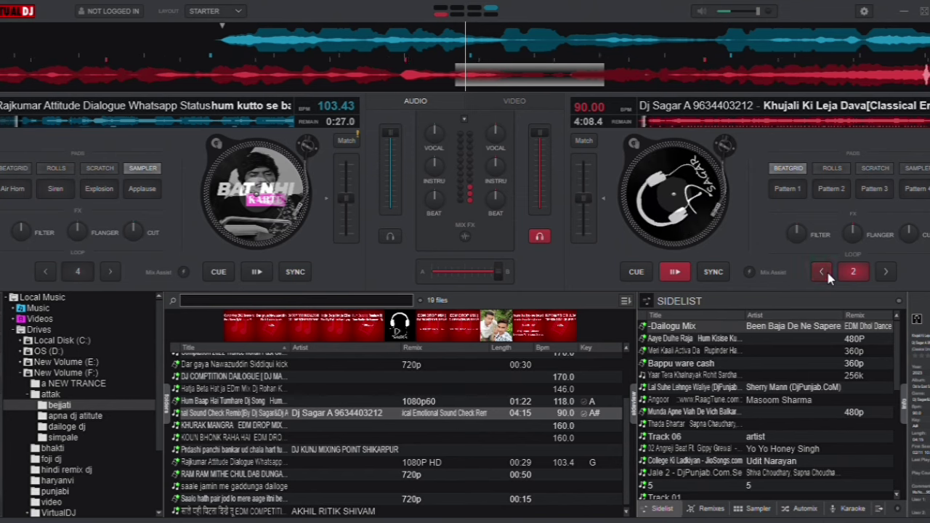
pyautogui.click(667, 273)
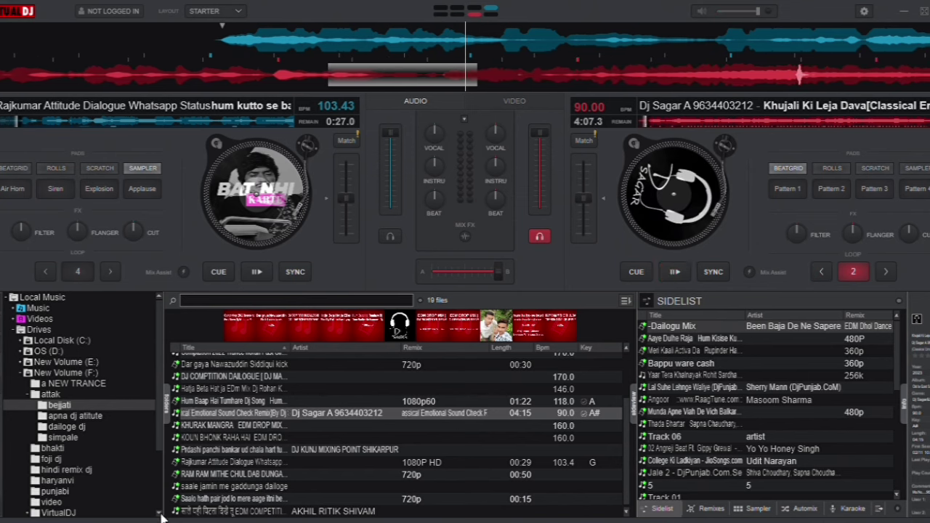
# Load "001Gora Bhang Ragad Ke Lade Punch Edm Dialogue Trance" from the video folder onto deck 2 and alternately play and pause it
pyautogui.scroll(-3, 158, 508)
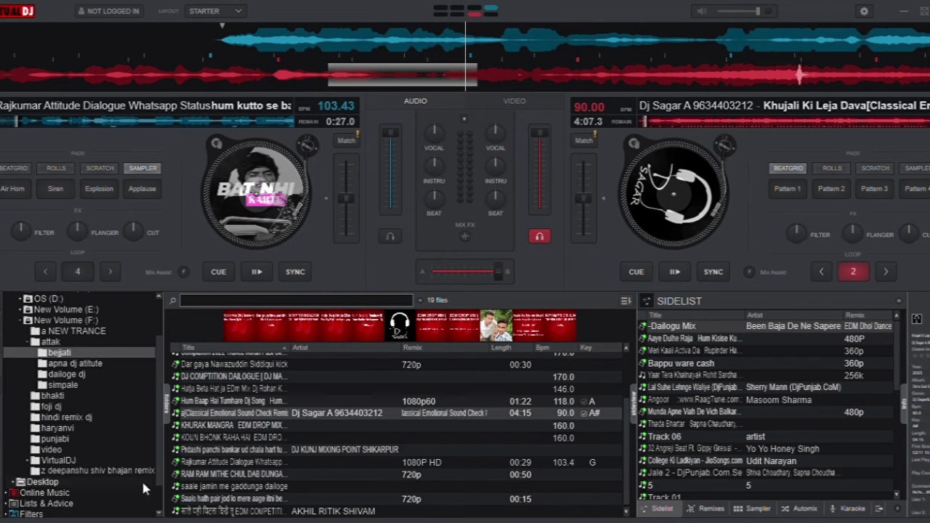
pyautogui.click(77, 448)
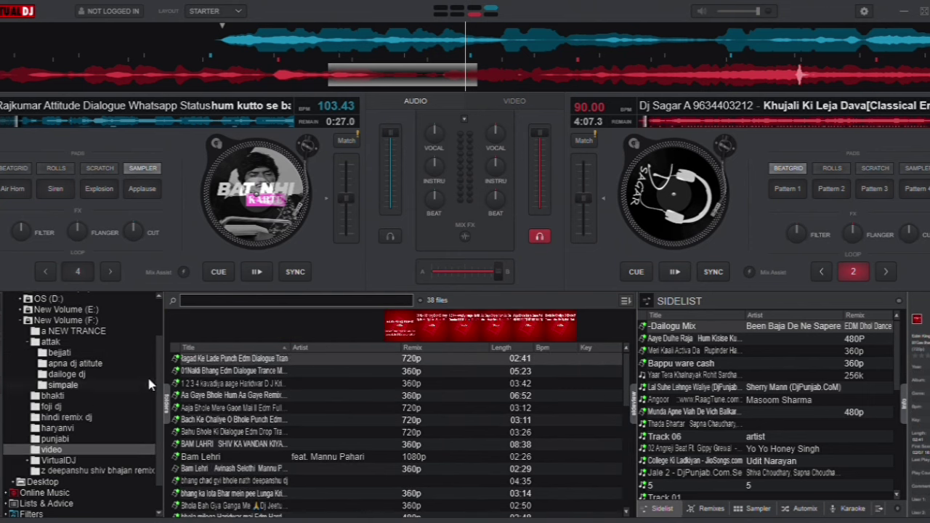
pyautogui.doubleClick(218, 358)
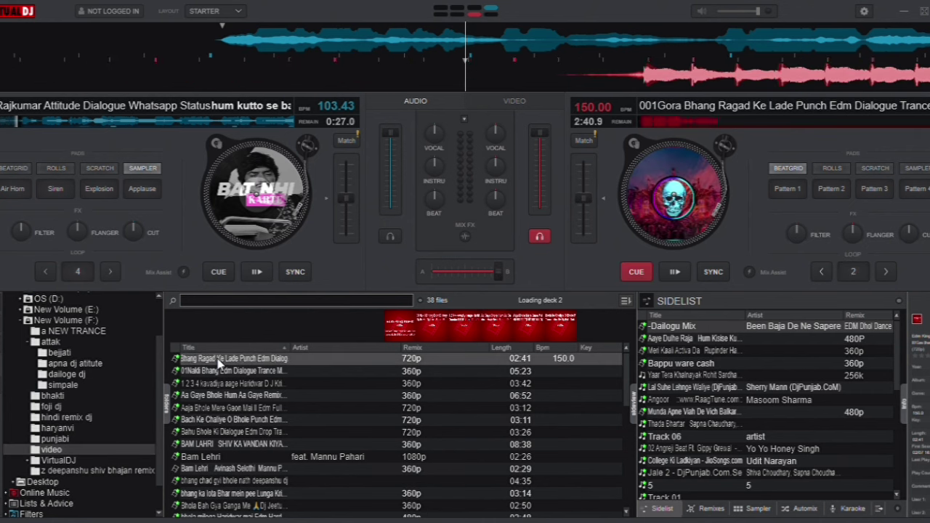
pyautogui.click(672, 126)
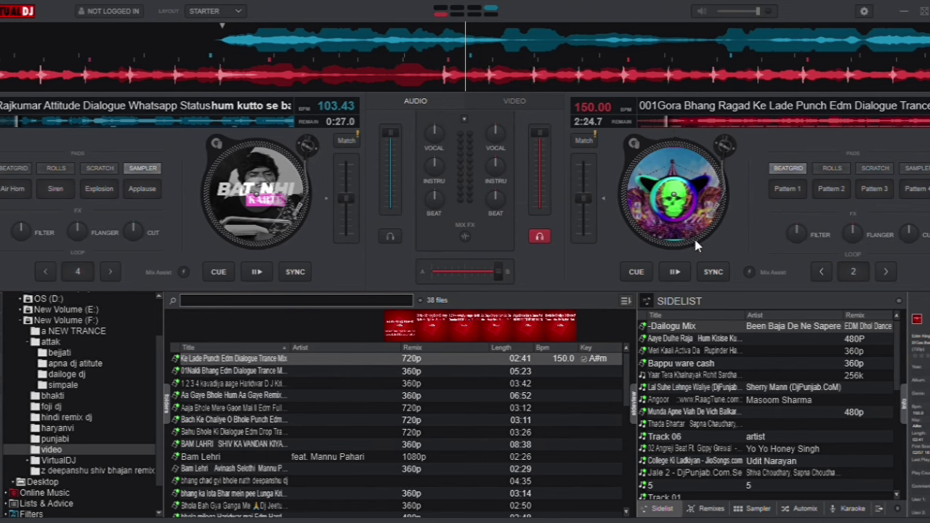
pyautogui.click(675, 273)
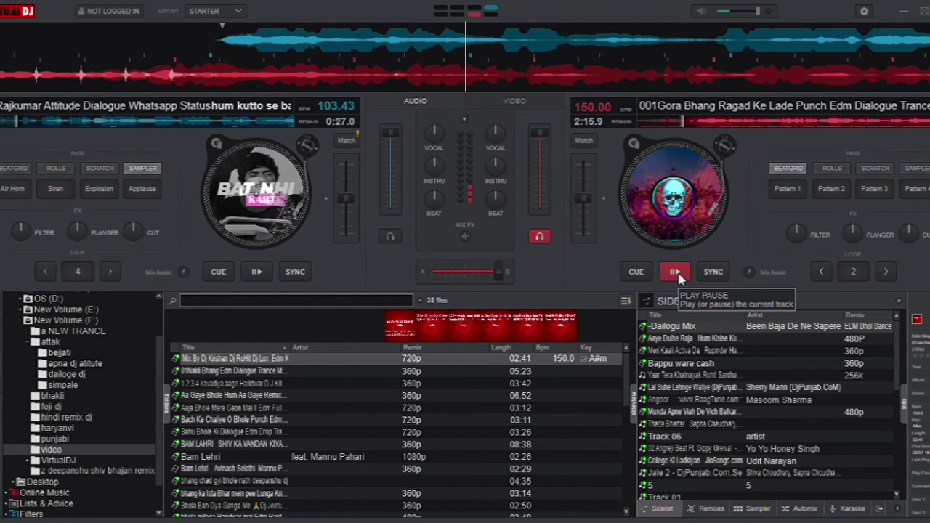
pyautogui.click(676, 274)
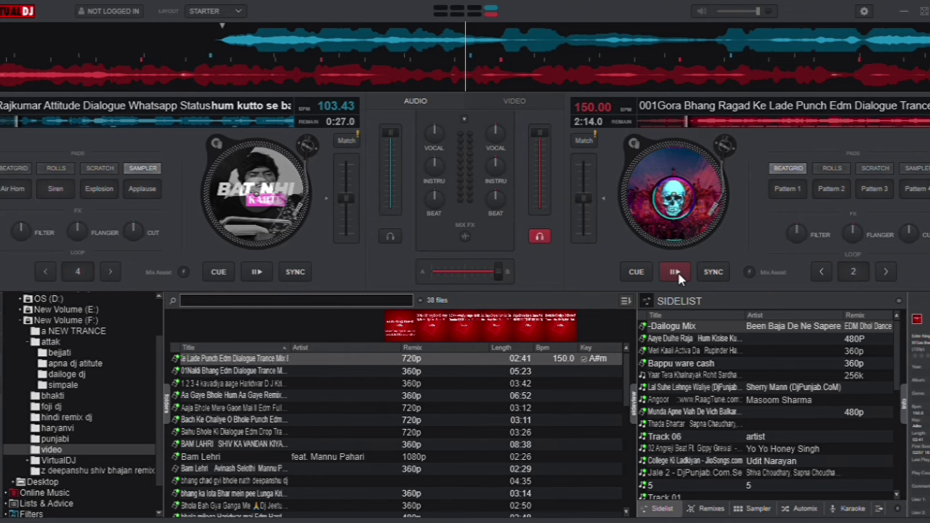
pyautogui.click(678, 276)
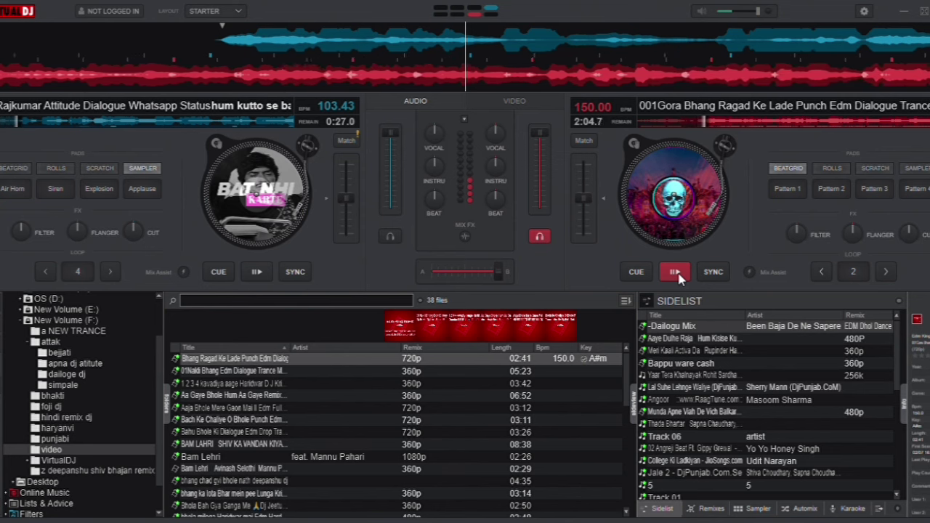
pyautogui.click(675, 274)
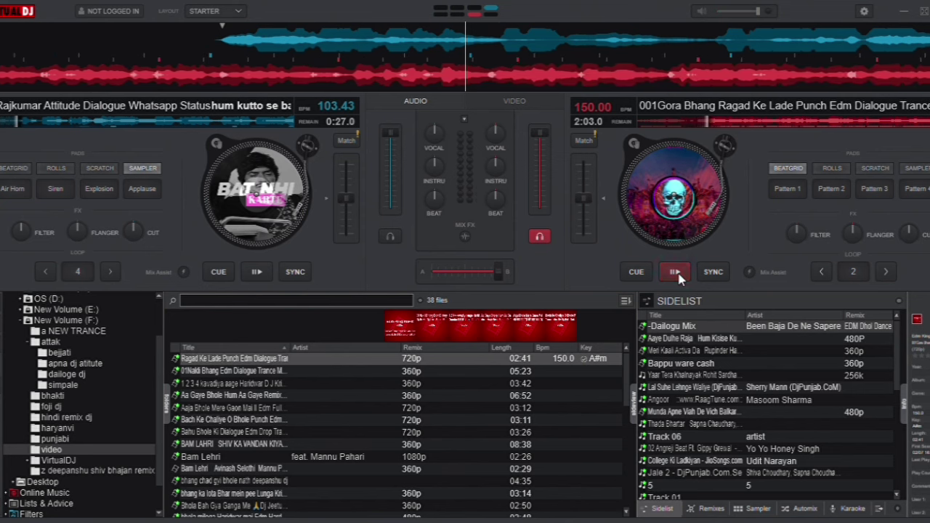
# Load "01Nakli Bhang Edm Dialogue Trance Mix" onto deck 2, replace it with "1 2 3 4 kavadiya aage Haridwar", and play it
pyautogui.doubleClick(284, 374)
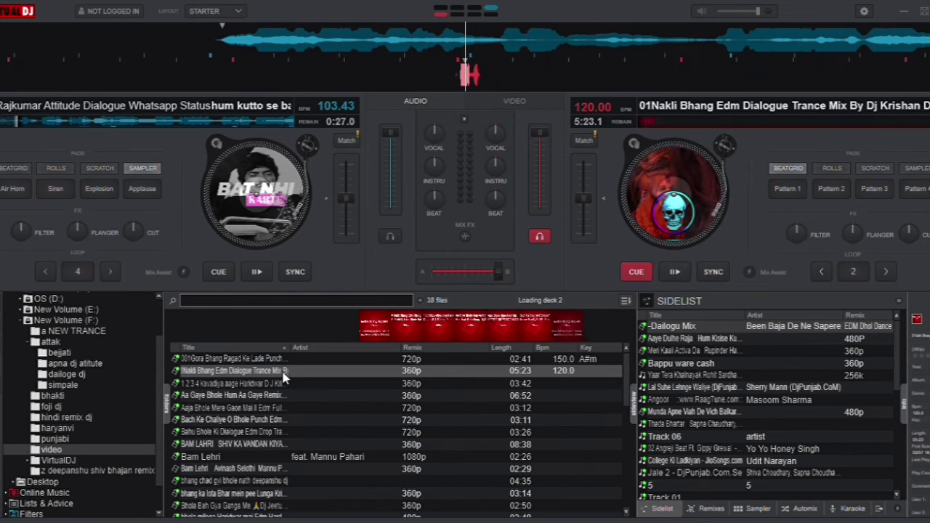
pyautogui.doubleClick(245, 389)
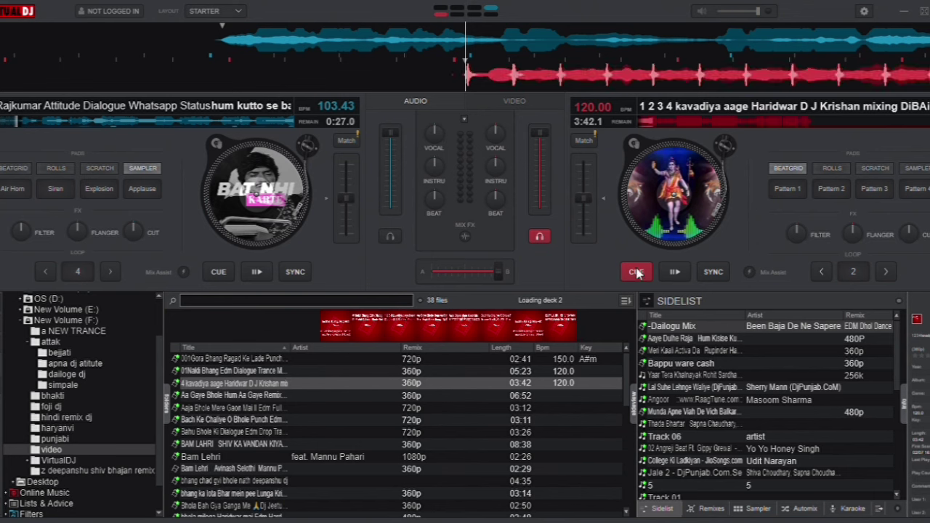
pyautogui.click(675, 271)
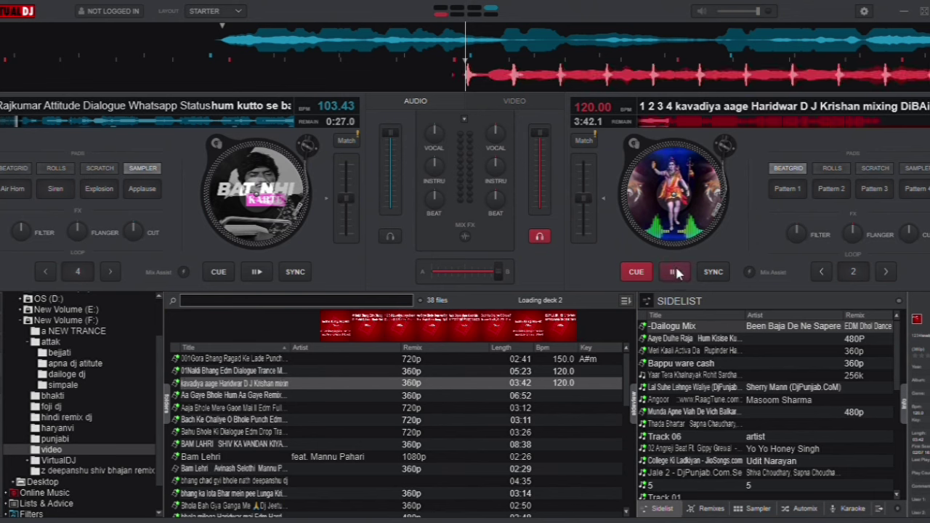
# Play "Aa Gaye Bhole Hum Aa Gaye Remix" on deck 1, move the crossfader fully to deck 1, and pause both decks
pyautogui.doubleClick(270, 396)
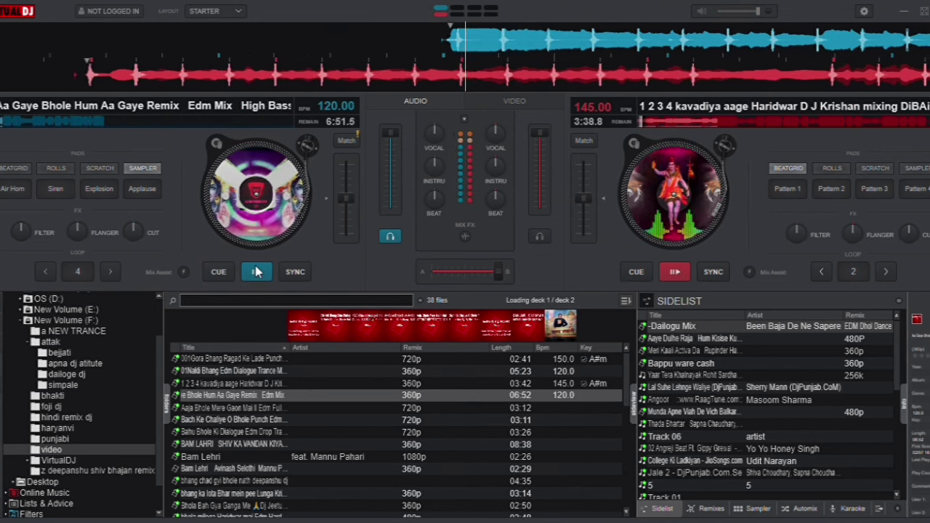
pyautogui.click(429, 271)
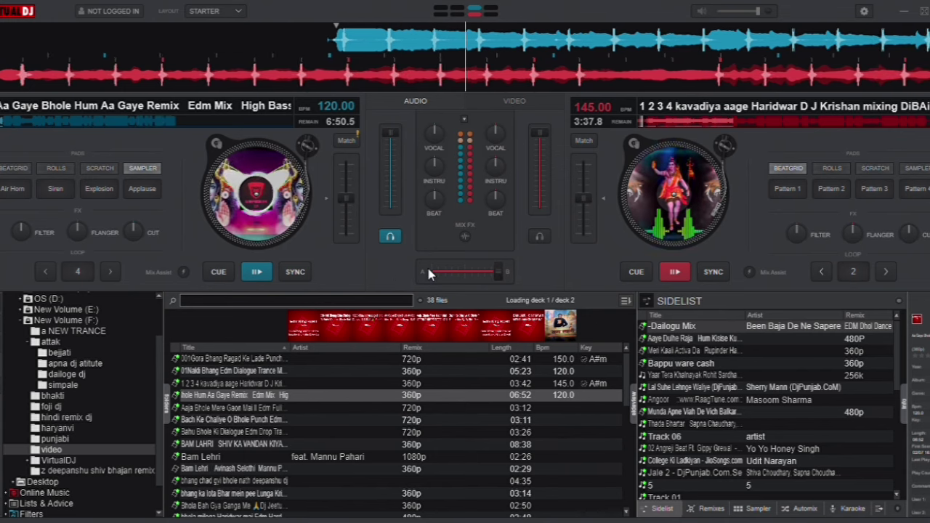
pyautogui.click(674, 271)
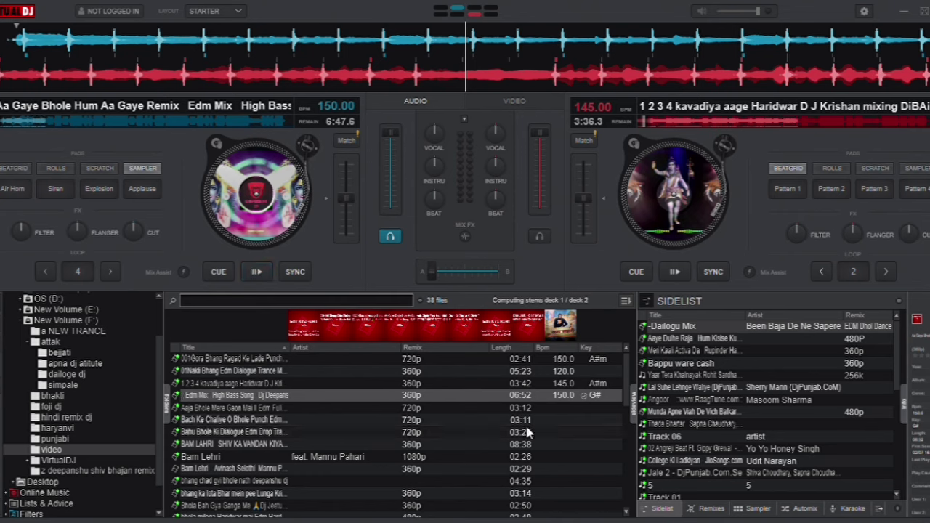
# Search the punjabi folder for "same", load "Same Beef Full Bass Hip Hop Mixx" onto deck 1, and return to the full folder list
pyautogui.click(72, 439)
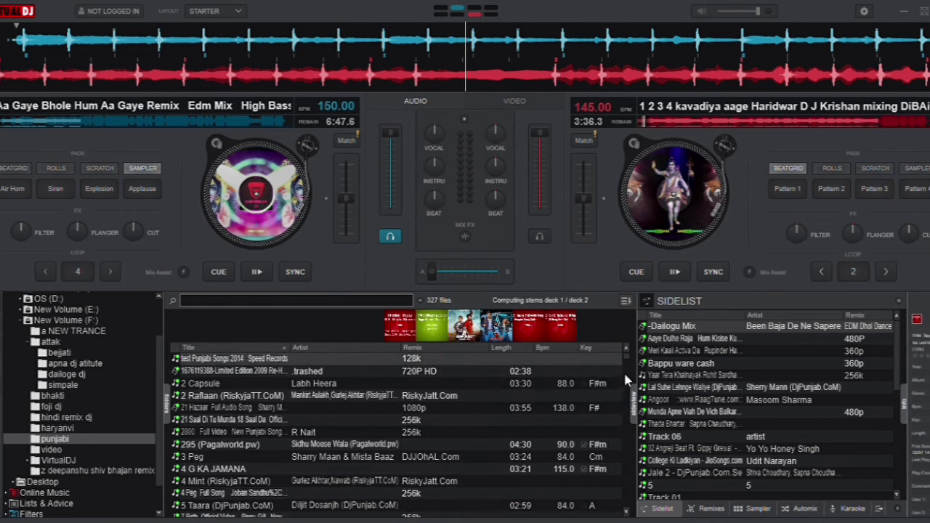
pyautogui.scroll(-5, 626, 379)
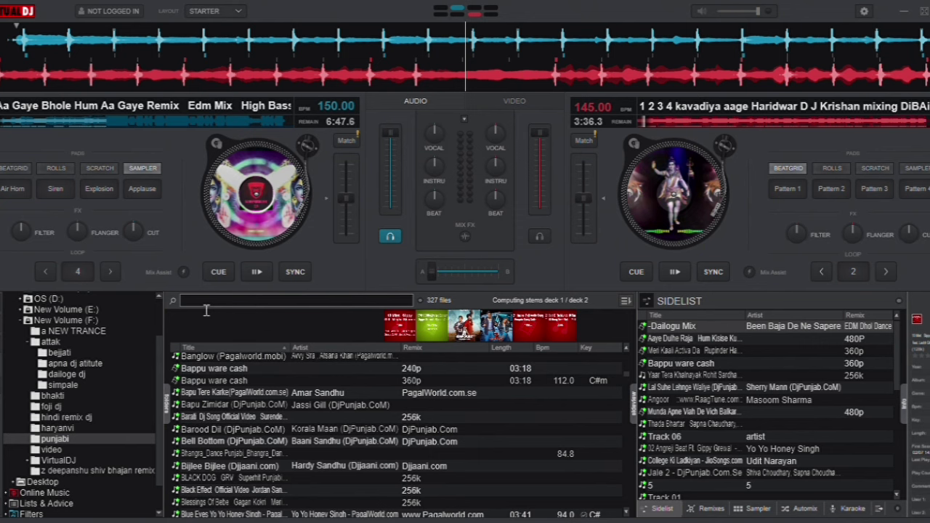
pyautogui.write('same')
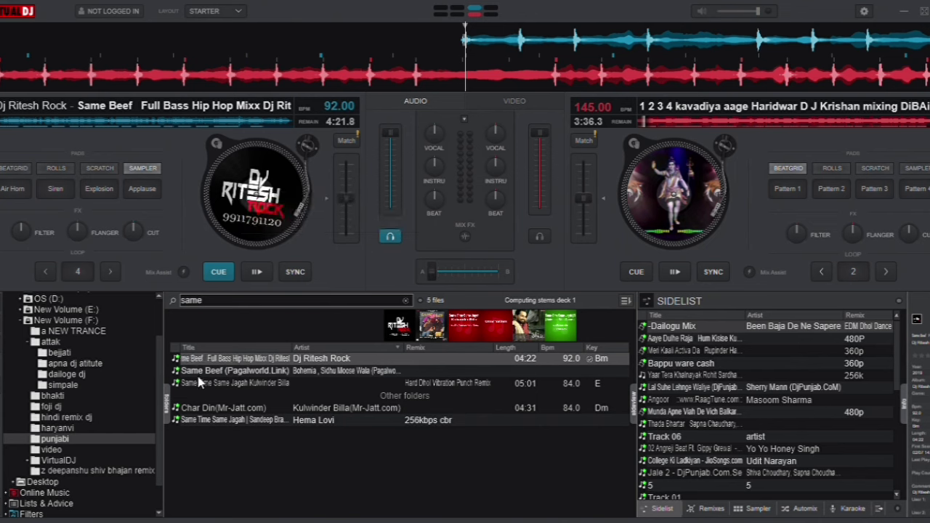
pyautogui.click(51, 439)
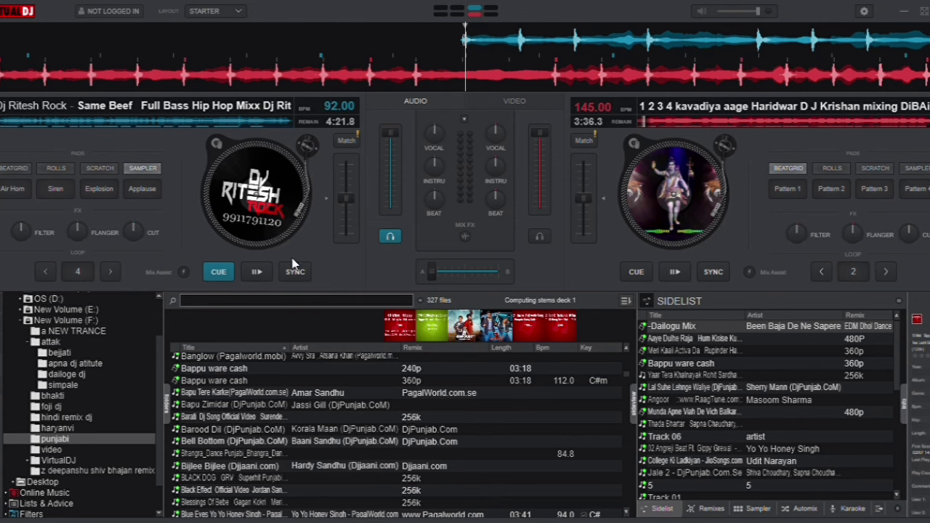
# Play deck 1, raise its pitch to the maximum for 103.04 BPM, and pause it
pyautogui.click(260, 274)
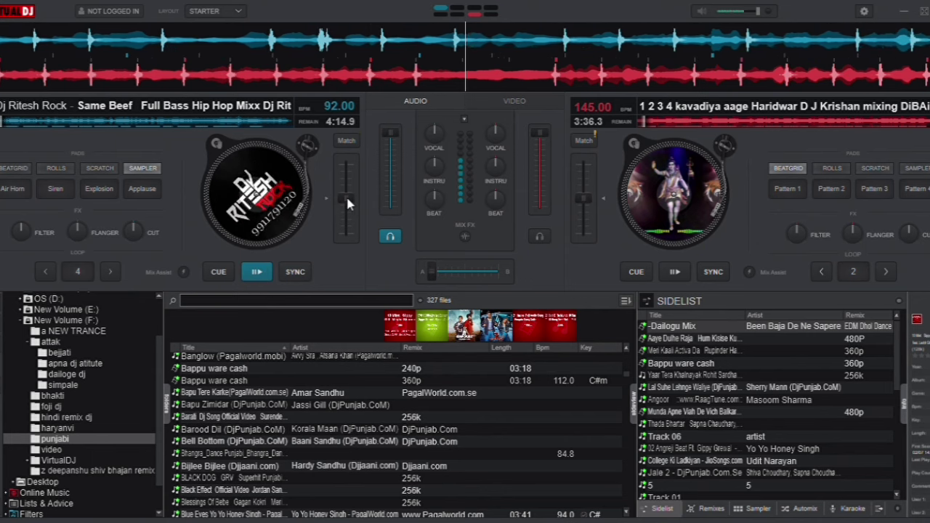
pyautogui.moveTo(346, 199); pyautogui.dragTo(347, 235)
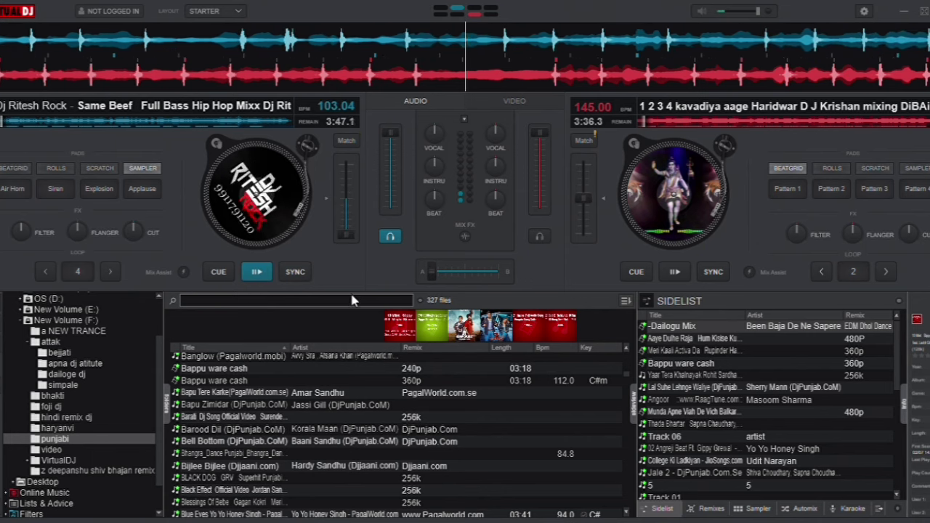
pyautogui.click(257, 273)
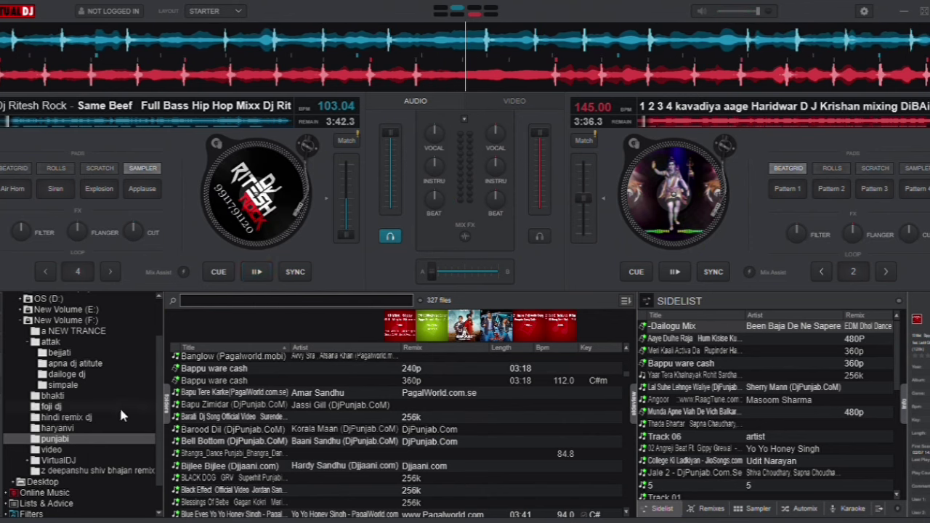
# Load "Bedardi Se Pyar Ka Remix" from the hindi remix dj folder onto deck 2, play it, and move the crossfader fully to deck 2
pyautogui.click(86, 418)
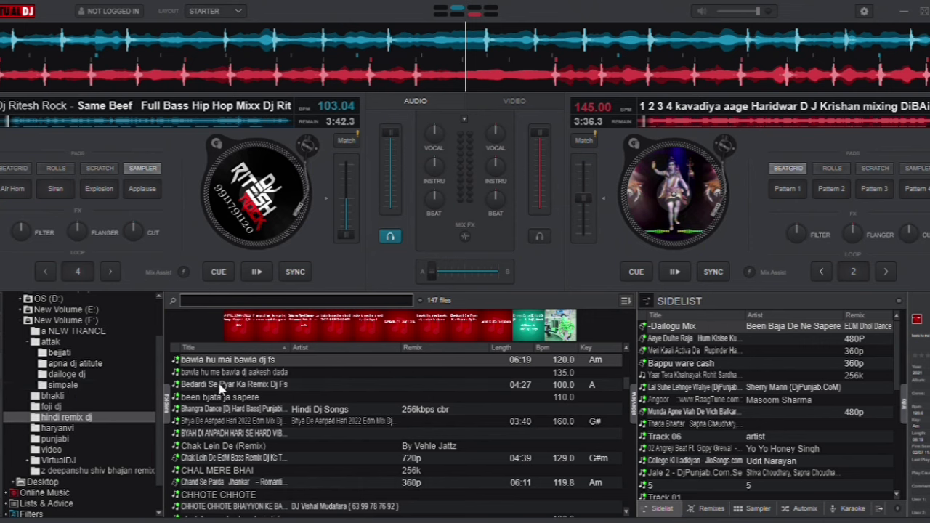
pyautogui.moveTo(226, 385); pyautogui.dragTo(716, 210)
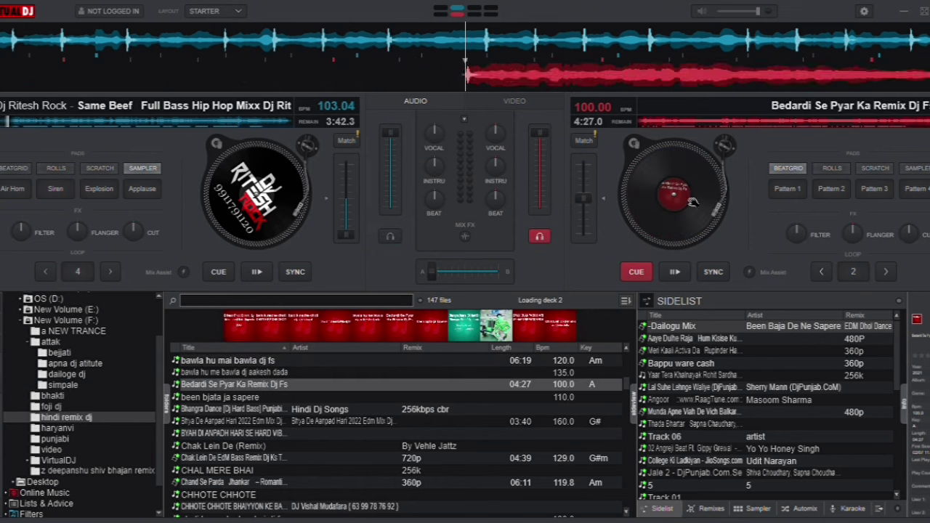
pyautogui.click(673, 272)
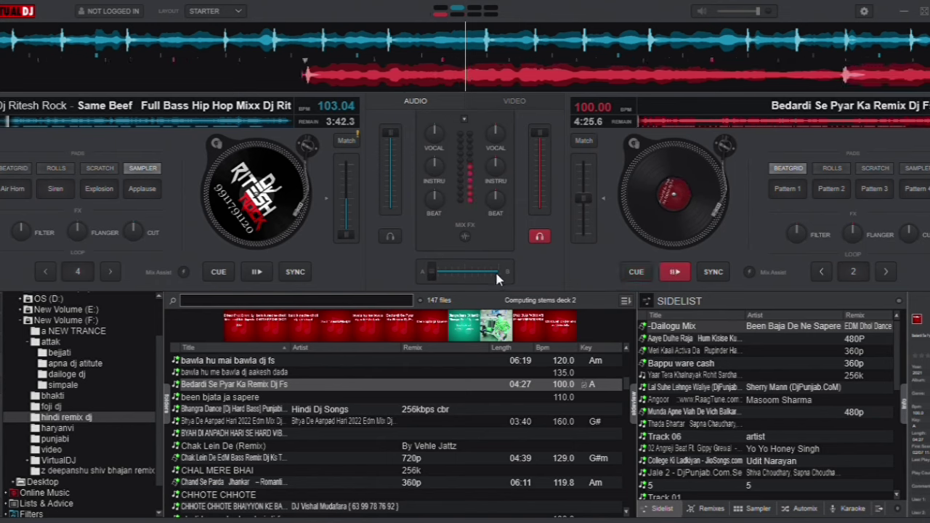
pyautogui.click(501, 273)
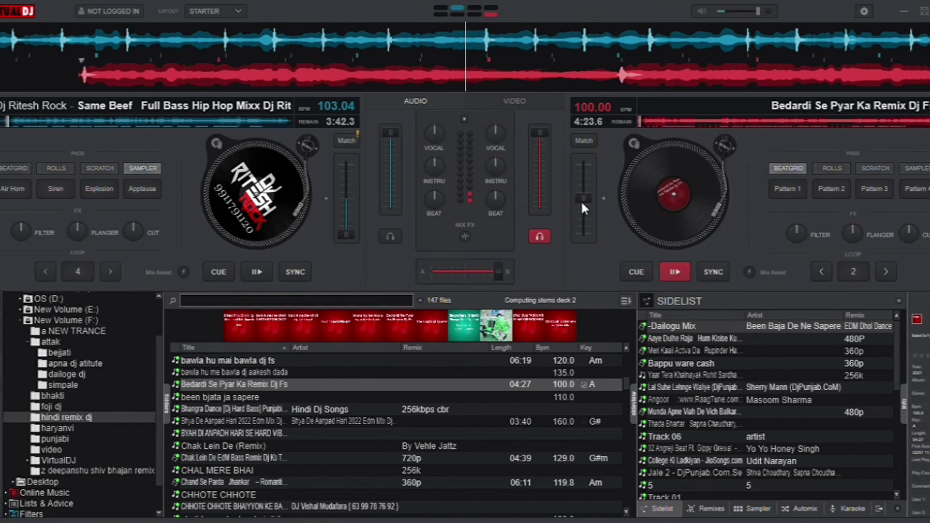
# Raise deck 2's pitch to the maximum for 112.00 BPM and load "Chak Lein De EdM Bass Remix" onto deck 1
pyautogui.moveTo(581, 197); pyautogui.dragTo(600, 270)
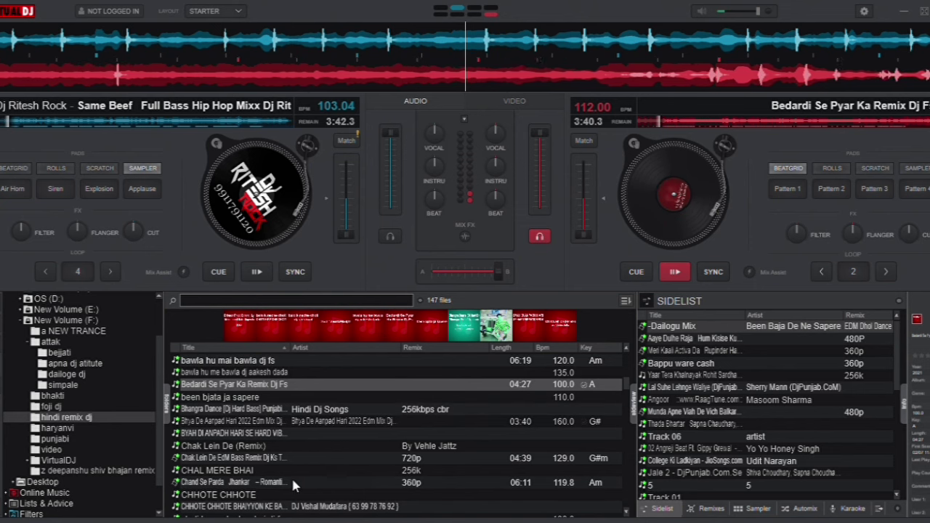
pyautogui.doubleClick(280, 460)
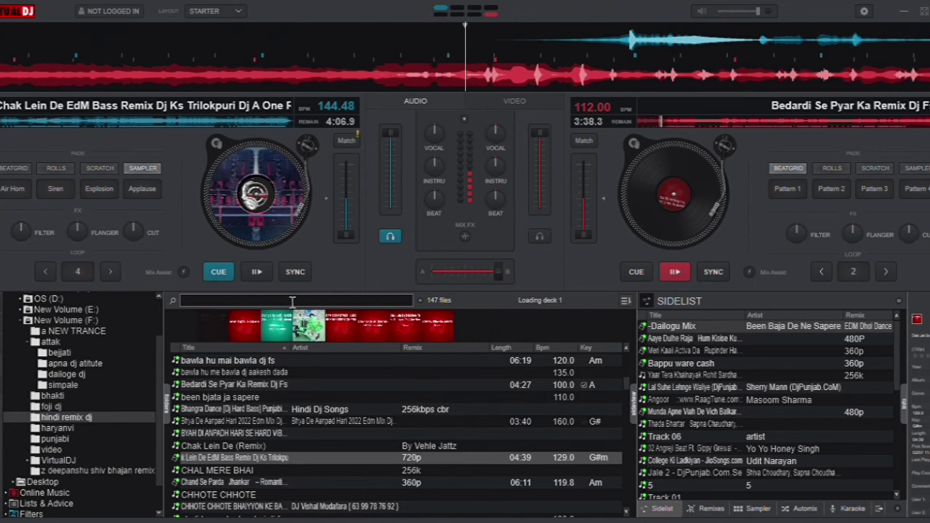
# Play deck 1, move the crossfader fully to deck 1, and pause both decks
pyautogui.click(262, 280)
pyautogui.moveTo(426, 264); pyautogui.dragTo(428, 270)
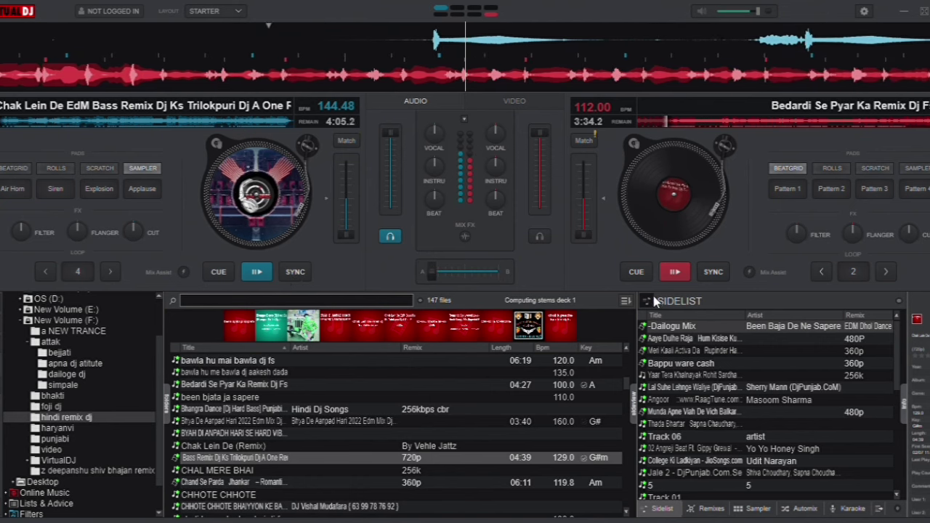
pyautogui.click(248, 276)
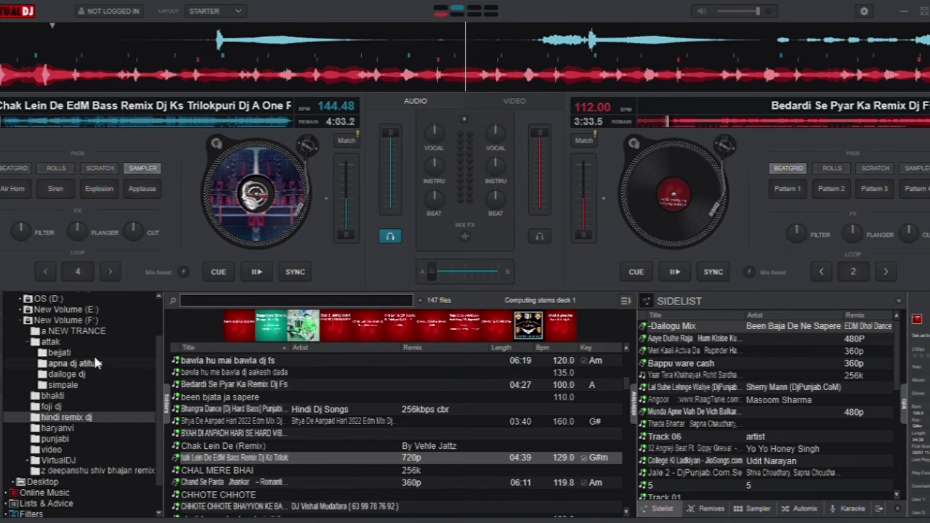
# Load "2022 NEW PUNCH" from the attak folder onto deck 1 and play it briefly
pyautogui.doubleClick(50, 343)
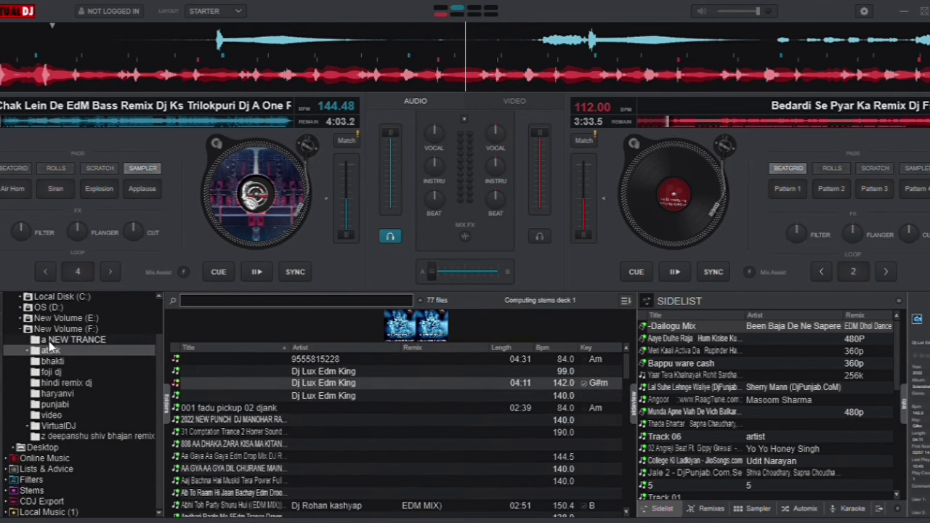
pyautogui.doubleClick(213, 421)
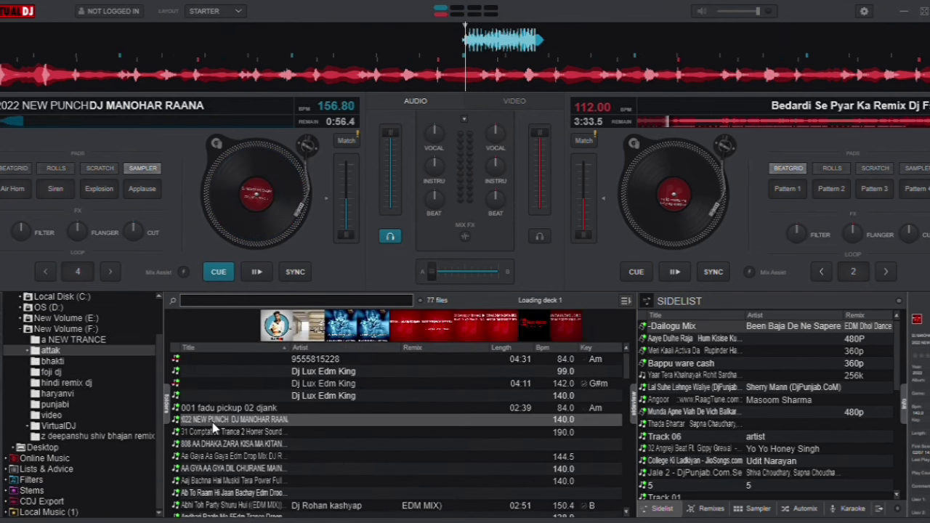
pyautogui.click(256, 273)
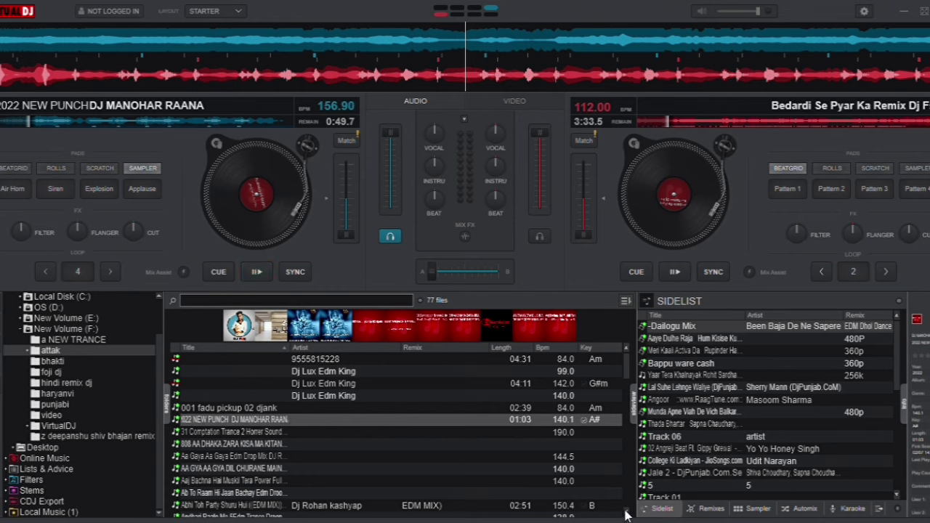
# Load "Abhi Toh Party Shuru Hui ((EDM MIX))" from the attak folder onto deck 1 and play it
pyautogui.scroll(-3, 626, 510)
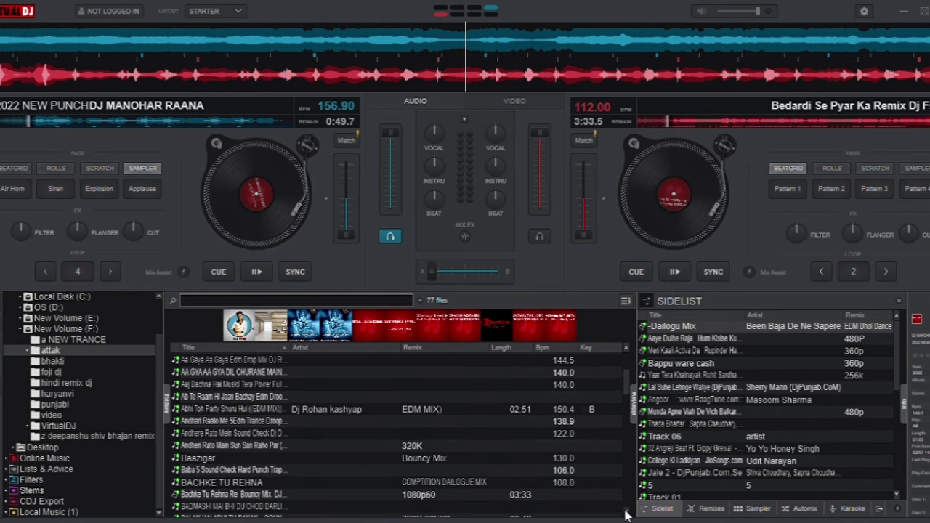
pyautogui.doubleClick(341, 409)
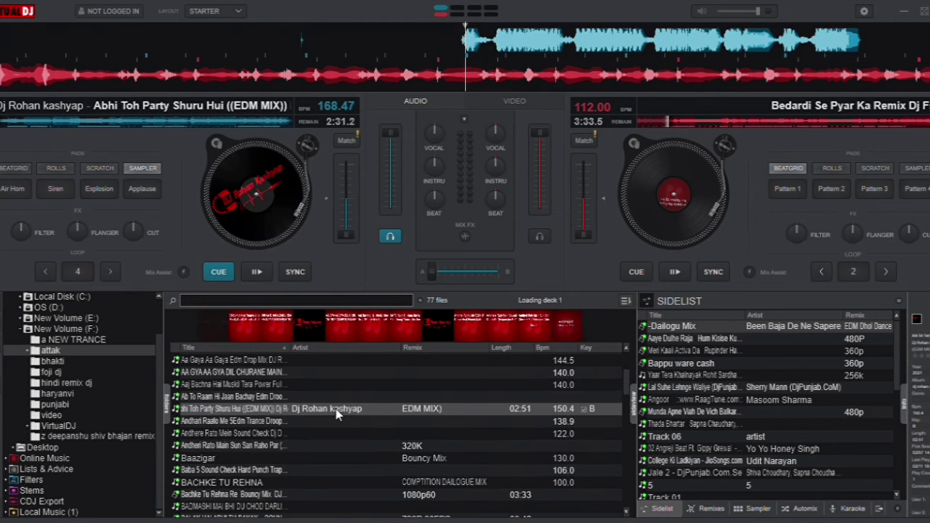
pyautogui.click(256, 272)
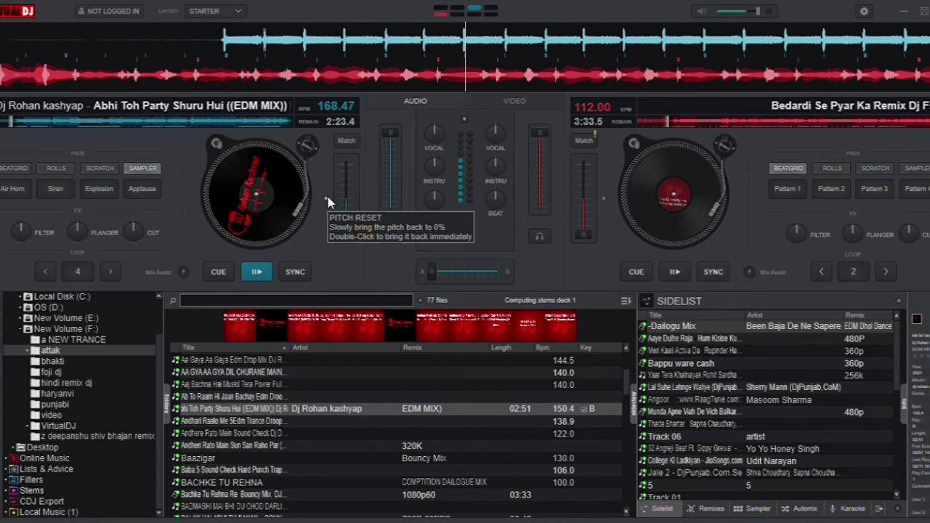
# Start a 4-beat loop on deck 1 and lengthen it to 64 beats
pyautogui.click(79, 273)
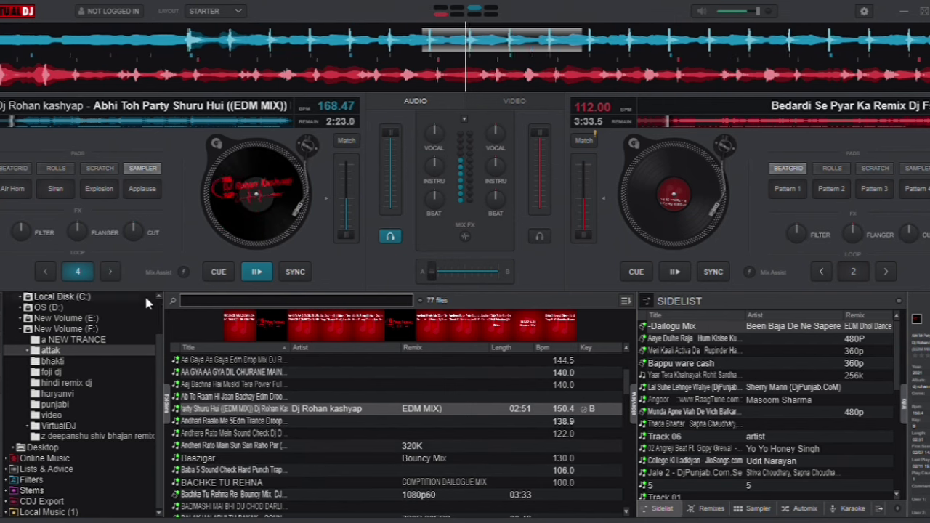
pyautogui.click(111, 272)
pyautogui.click(110, 272)
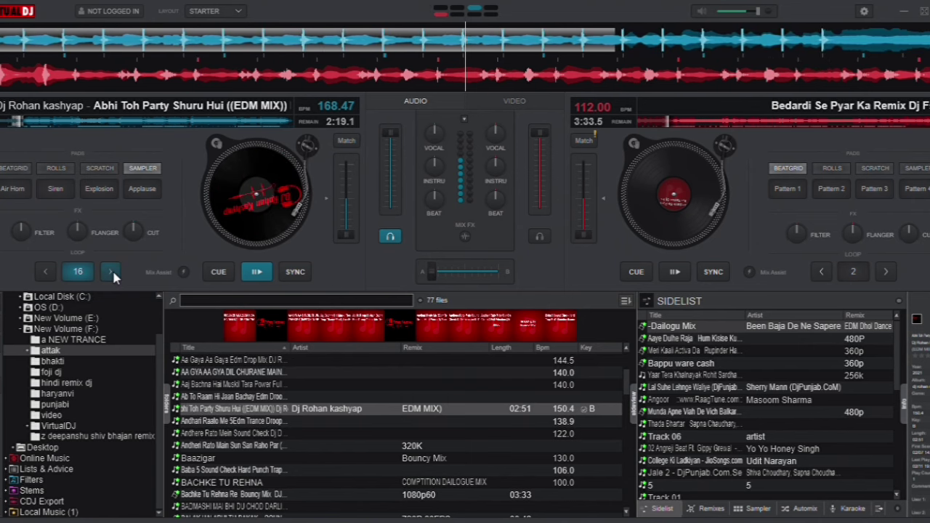
pyautogui.click(111, 271)
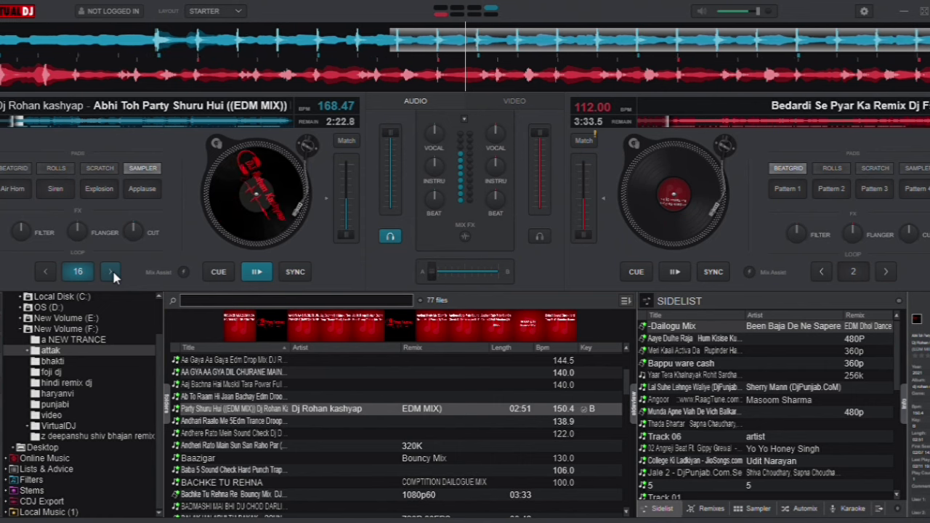
pyautogui.click(112, 272)
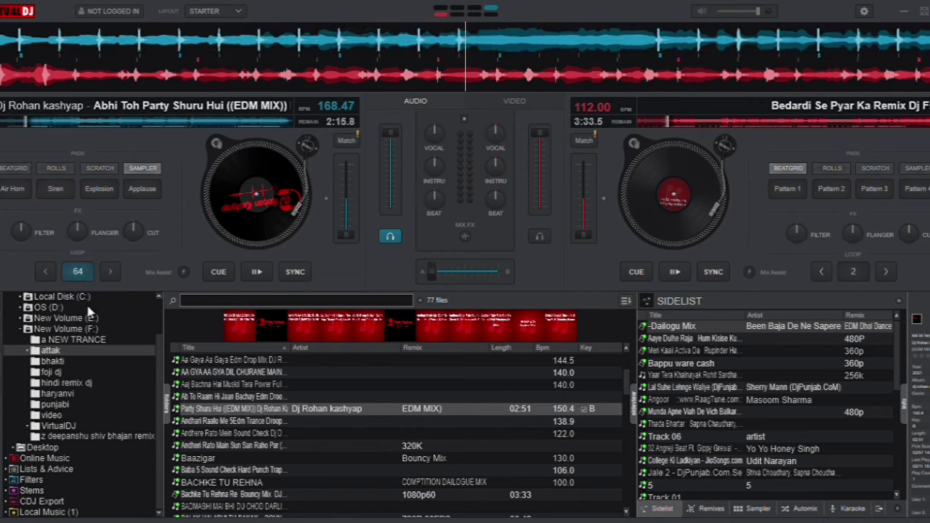
# Load the first track of the gujjar top song folder on New Volume (E:) onto deck 1, play it briefly, and pause it
pyautogui.click(68, 330)
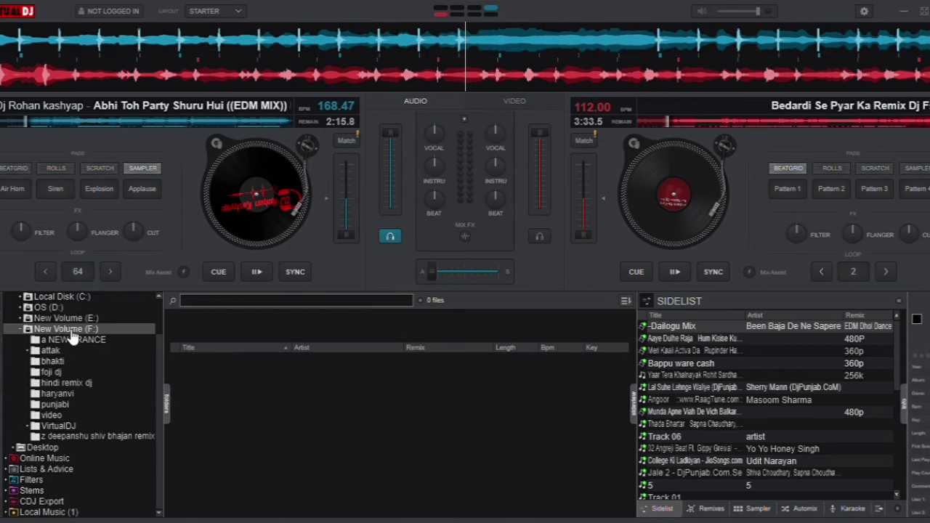
pyautogui.click(75, 319)
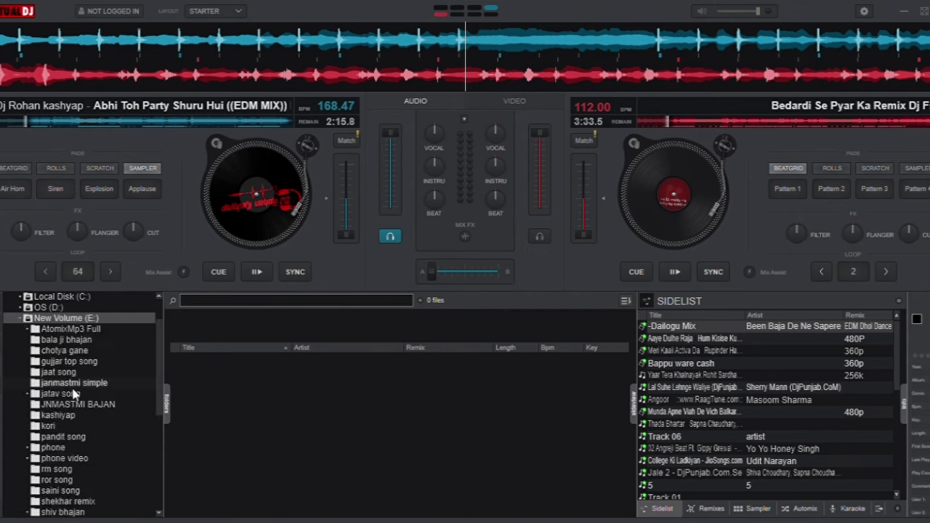
pyautogui.scroll(-2, 158, 515)
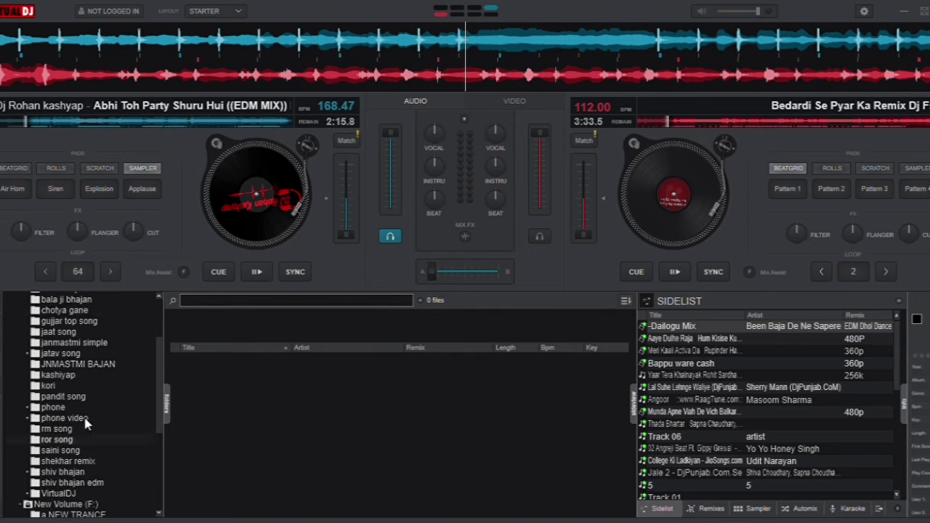
pyautogui.click(64, 324)
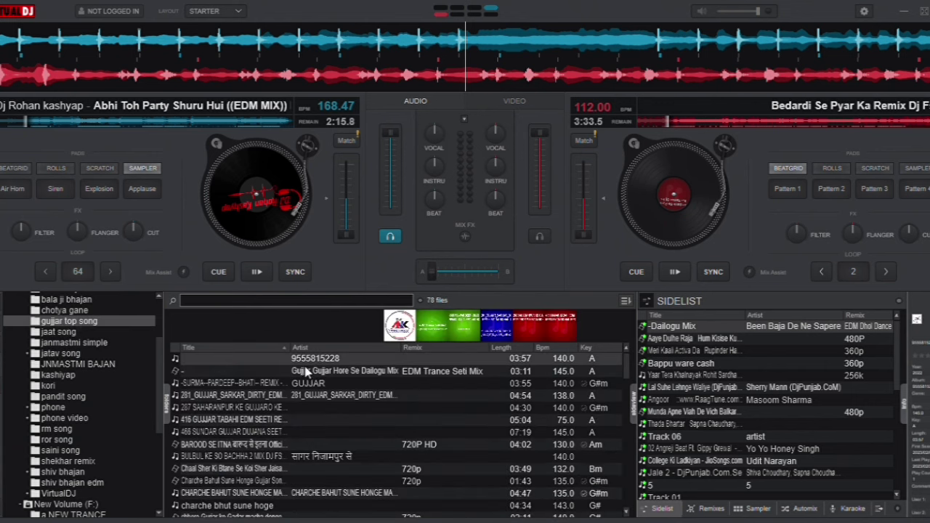
pyautogui.moveTo(304, 363); pyautogui.dragTo(269, 281)
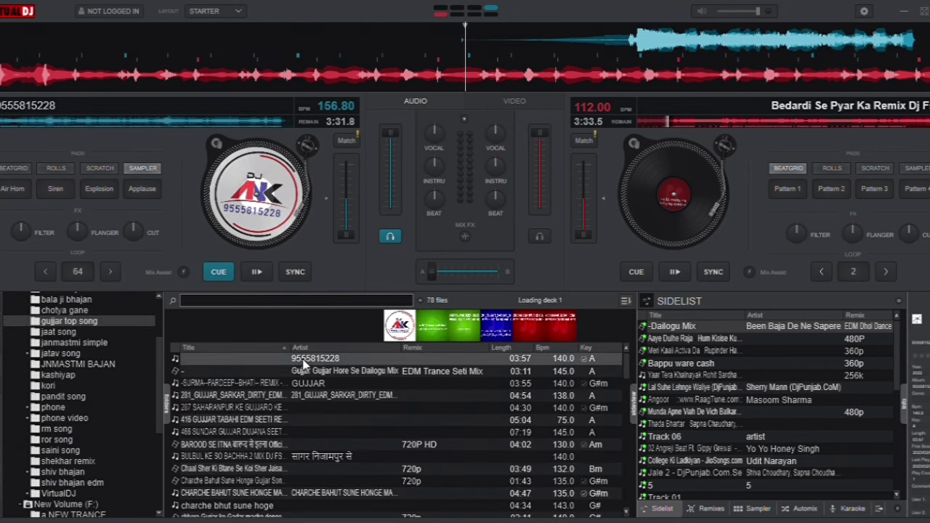
pyautogui.click(254, 271)
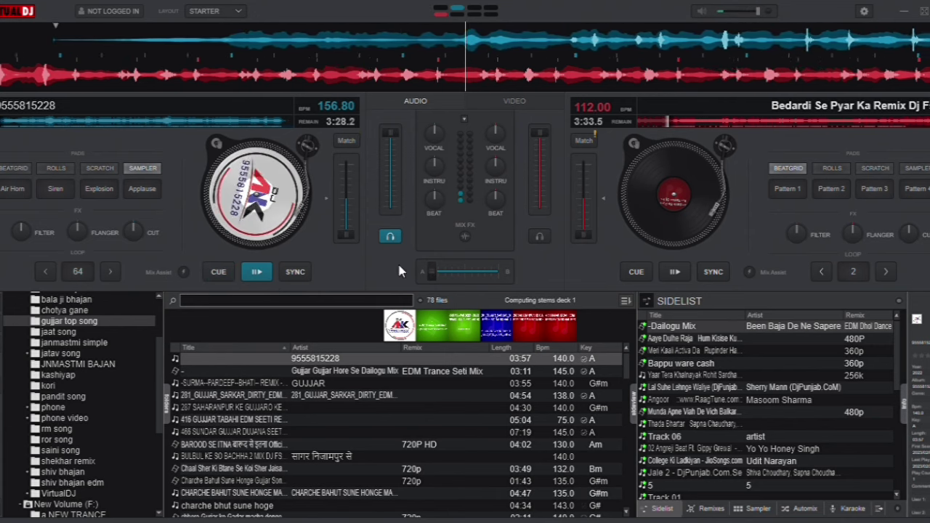
pyautogui.click(256, 273)
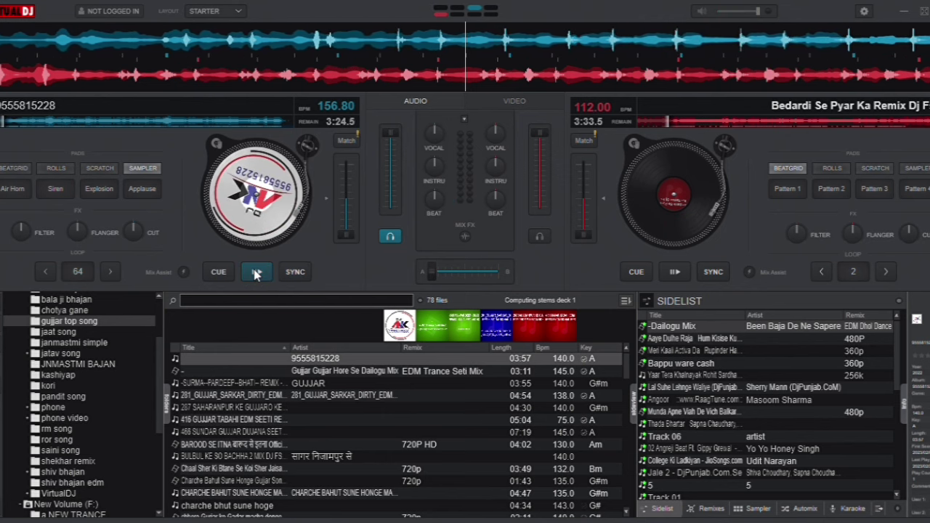
# Load "2 Numbari (RiskyjaTT.CoM)" from the haryanvi folder on New Volume (F:) onto deck 1
pyautogui.moveTo(500, 303)
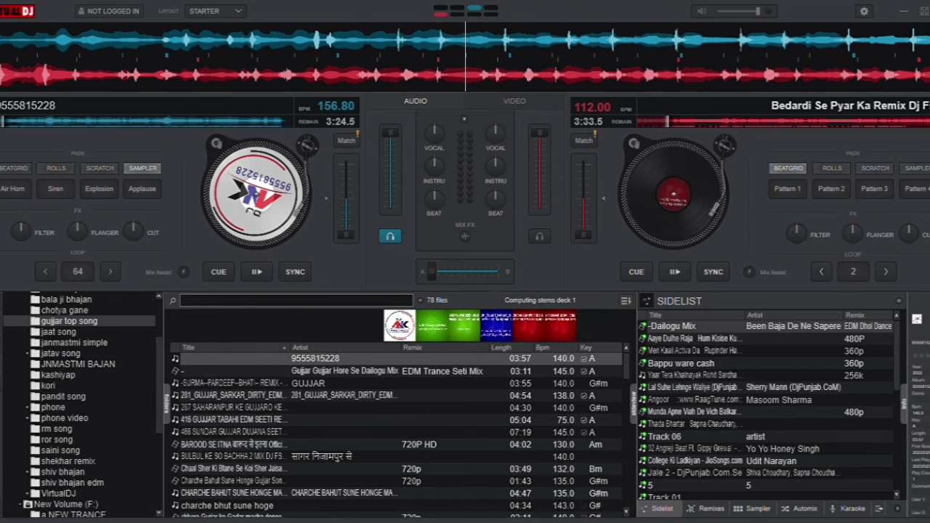
pyautogui.scroll(-3, 109, 436)
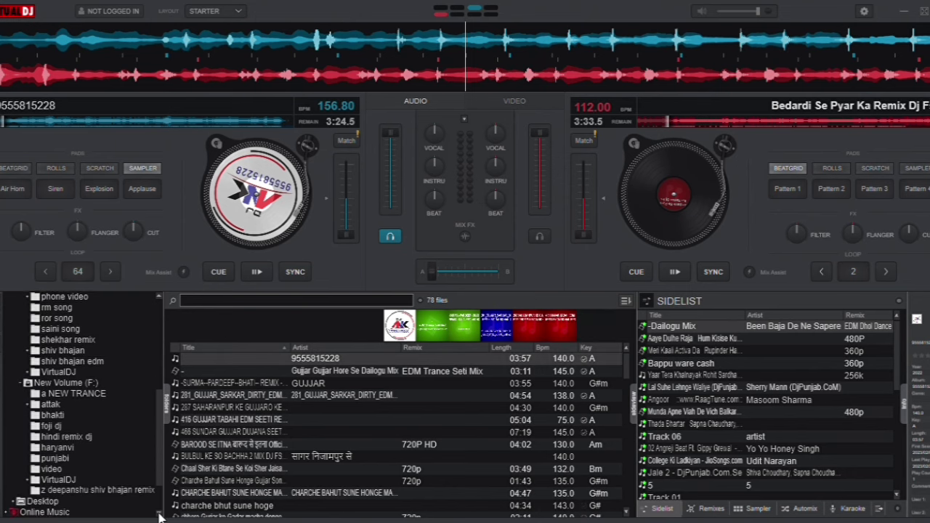
pyautogui.click(58, 434)
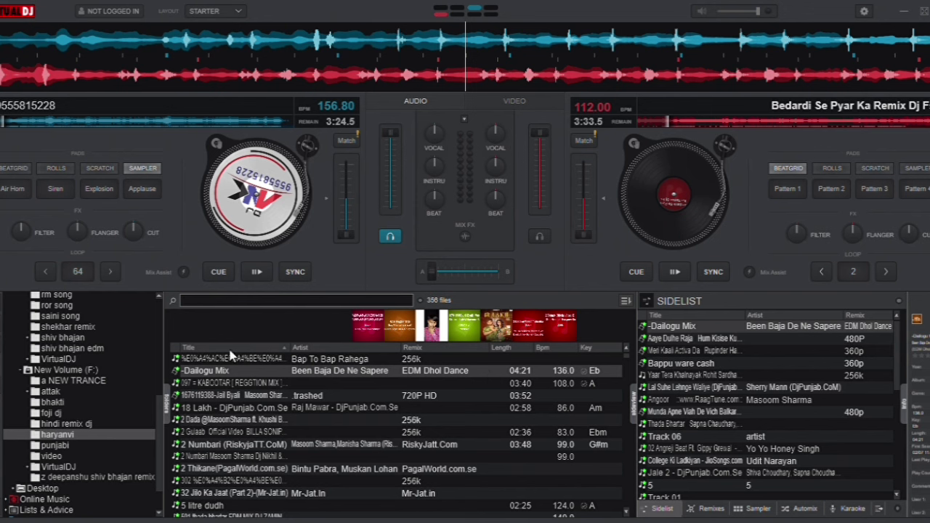
pyautogui.doubleClick(273, 443)
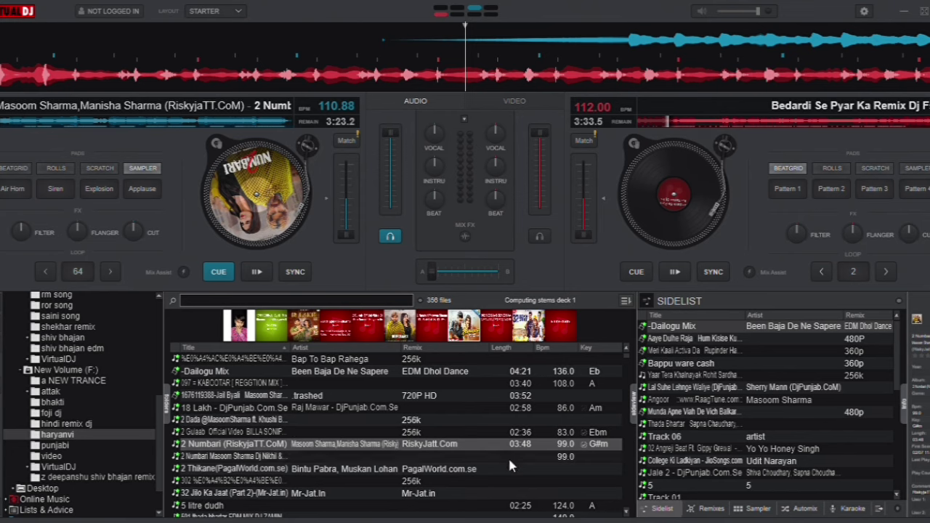
# Look through the song list of the haryanvi folder
pyautogui.scroll(-3, 628, 511)
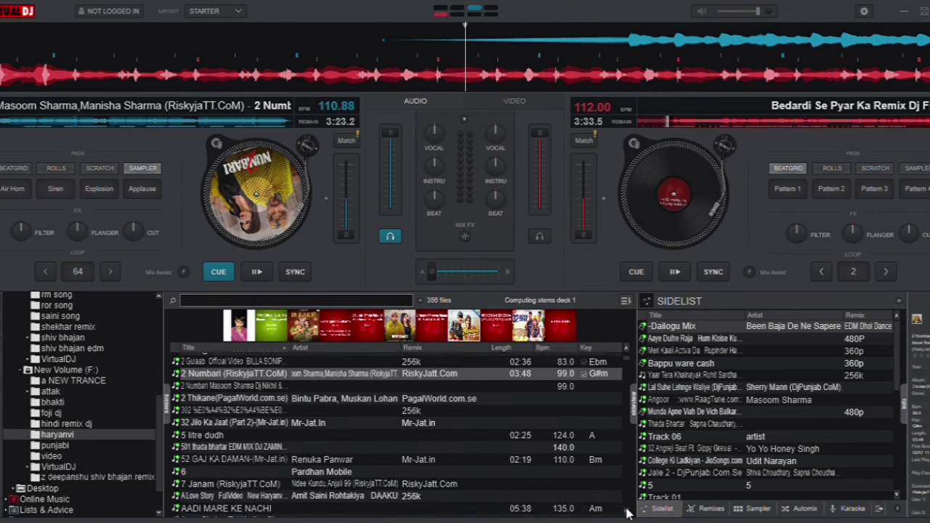
pyautogui.scroll(-8, 628, 513)
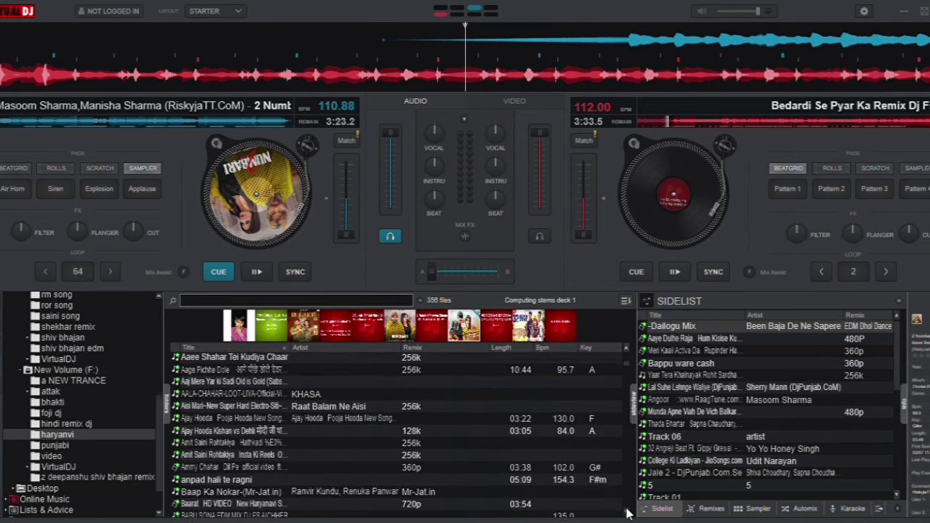
pyautogui.scroll(-7, 628, 513)
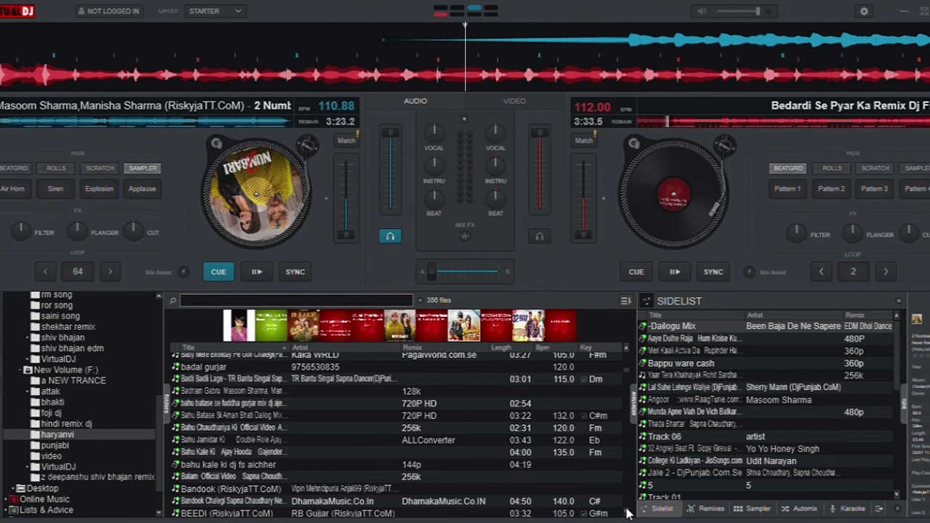
pyautogui.scroll(-6, 628, 513)
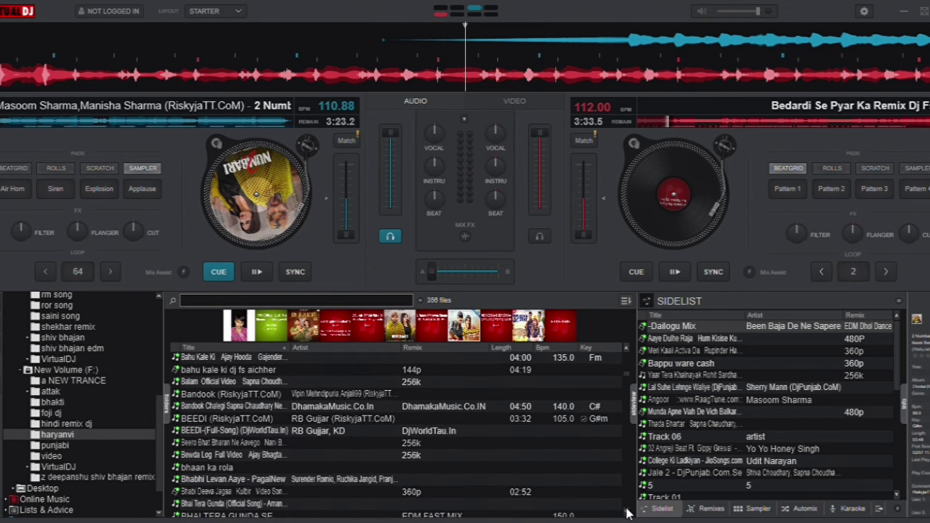
pyautogui.scroll(-2, 628, 513)
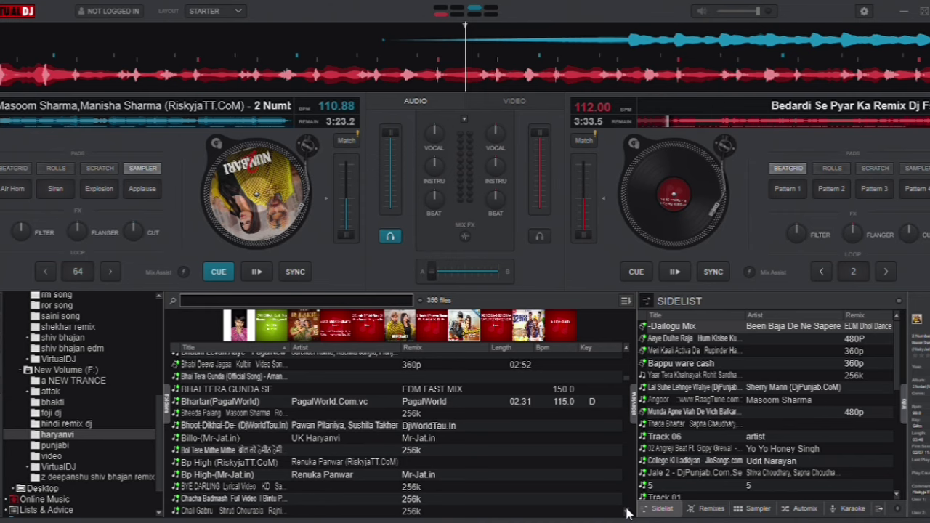
pyautogui.scroll(-2, 628, 513)
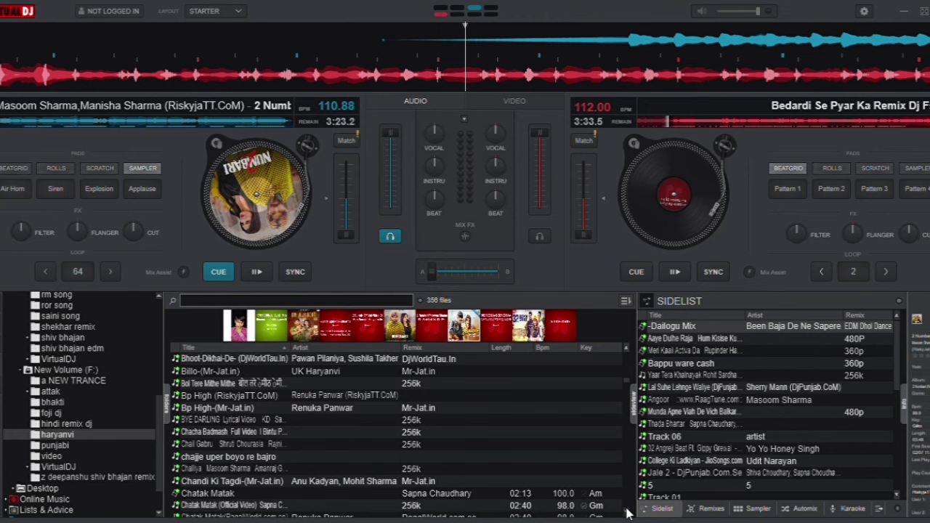
# Load "CHHOTE CHHOTE BHAIYYON KE BADE BHAIYYA" from the hindi remix dj folder onto deck 1, play it briefly, and pause it
pyautogui.click(66, 424)
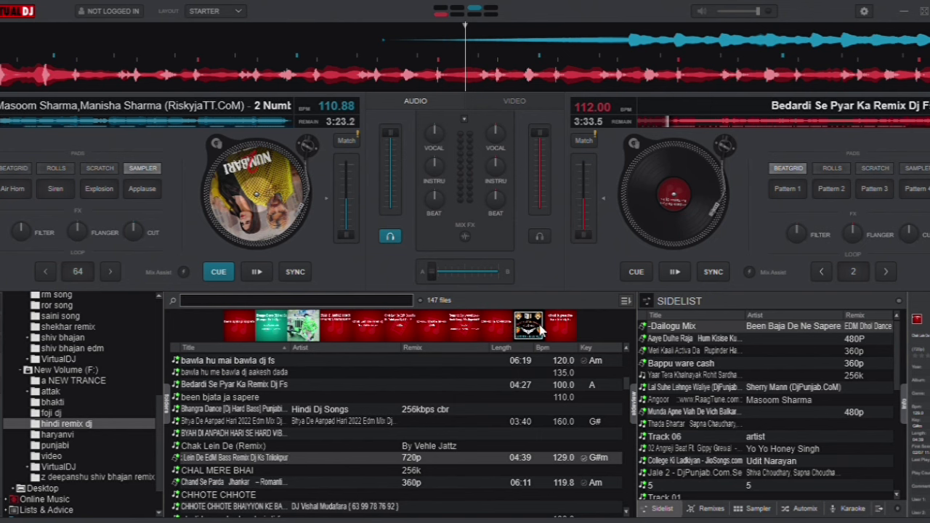
pyautogui.moveTo(542, 332); pyautogui.dragTo(187, 124)
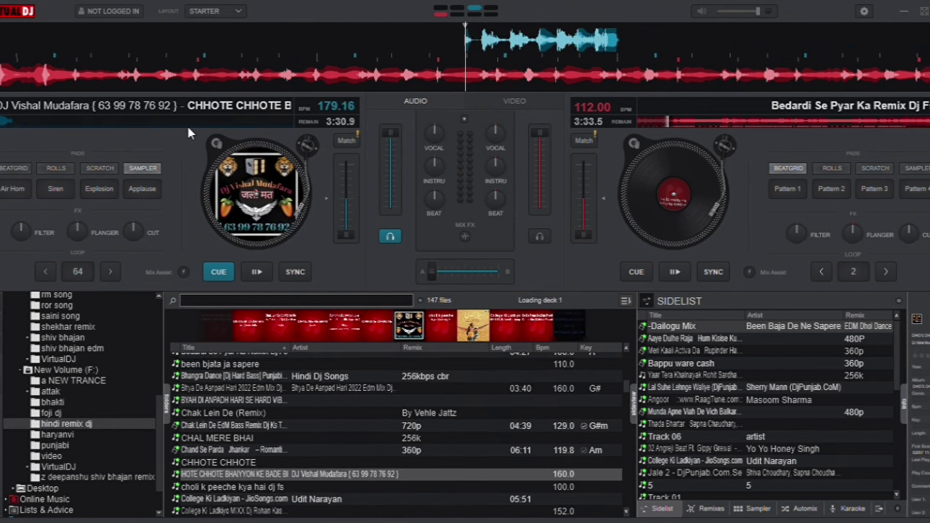
pyautogui.click(255, 272)
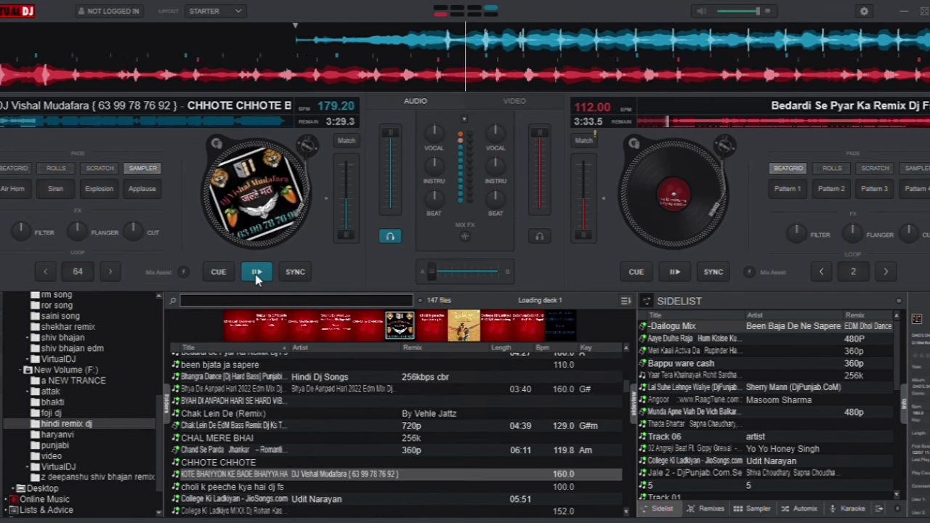
pyautogui.click(256, 274)
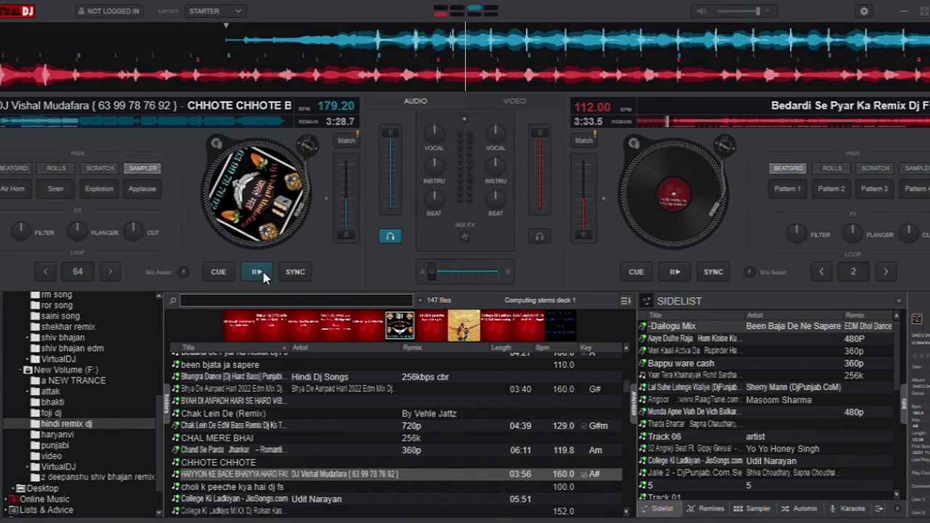